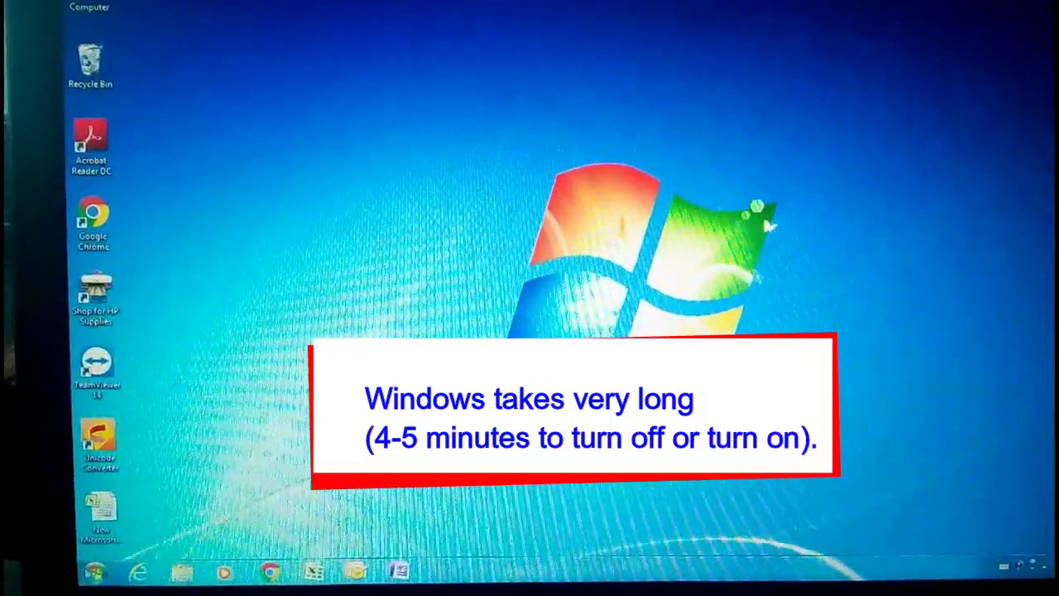
# Step: Shut down Windows 7
pyautogui.press('super')
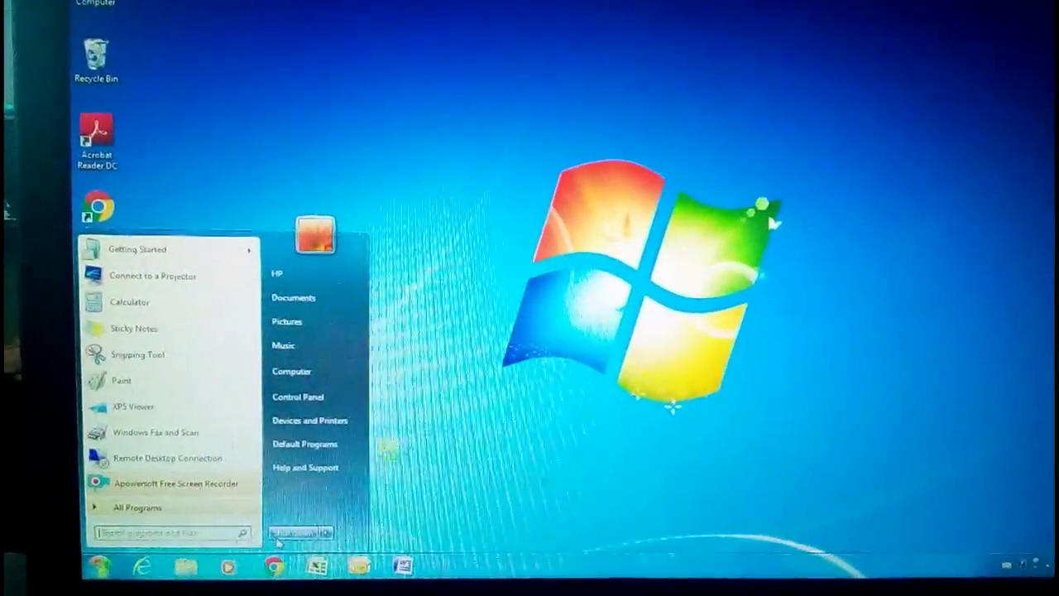
pyautogui.click(338, 536)
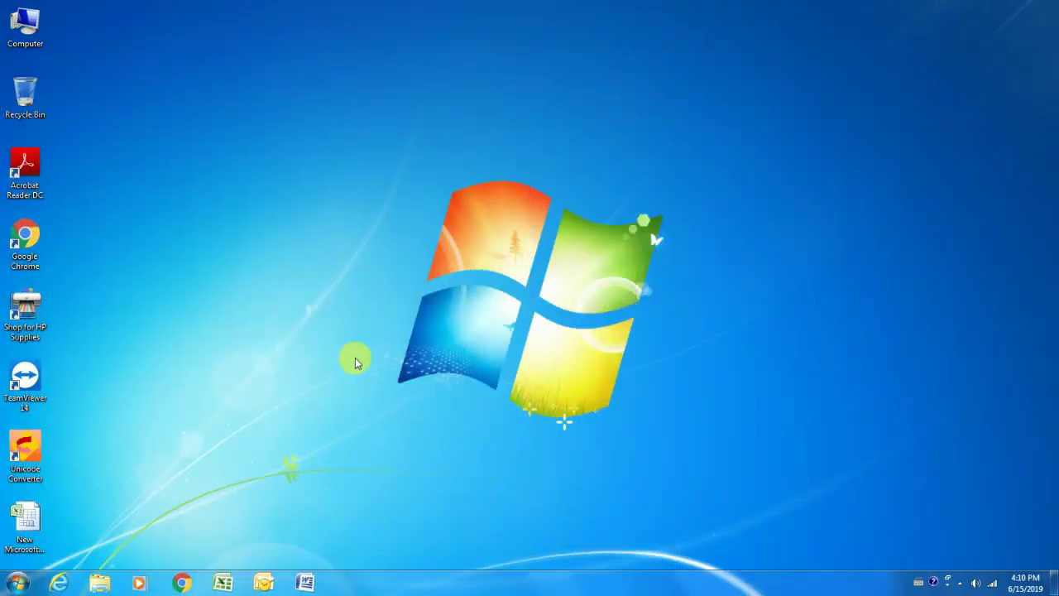
# Step: Open Control Panel, show its items as small icons, and open Programs and Features
pyautogui.rightClick(340, 328)
pyautogui.click(370, 369)
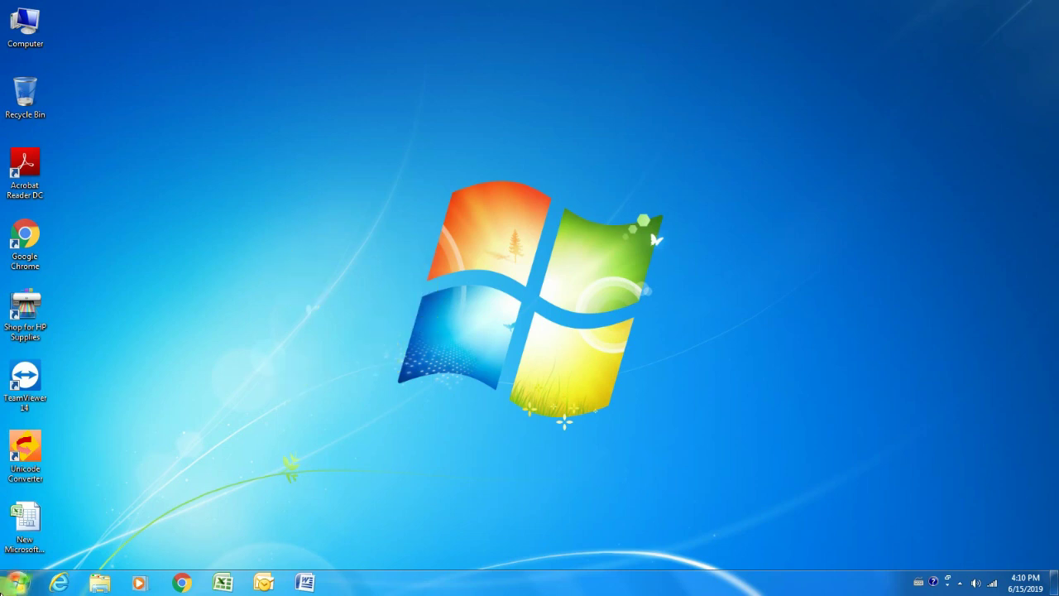
pyautogui.click(17, 584)
pyautogui.click(205, 413)
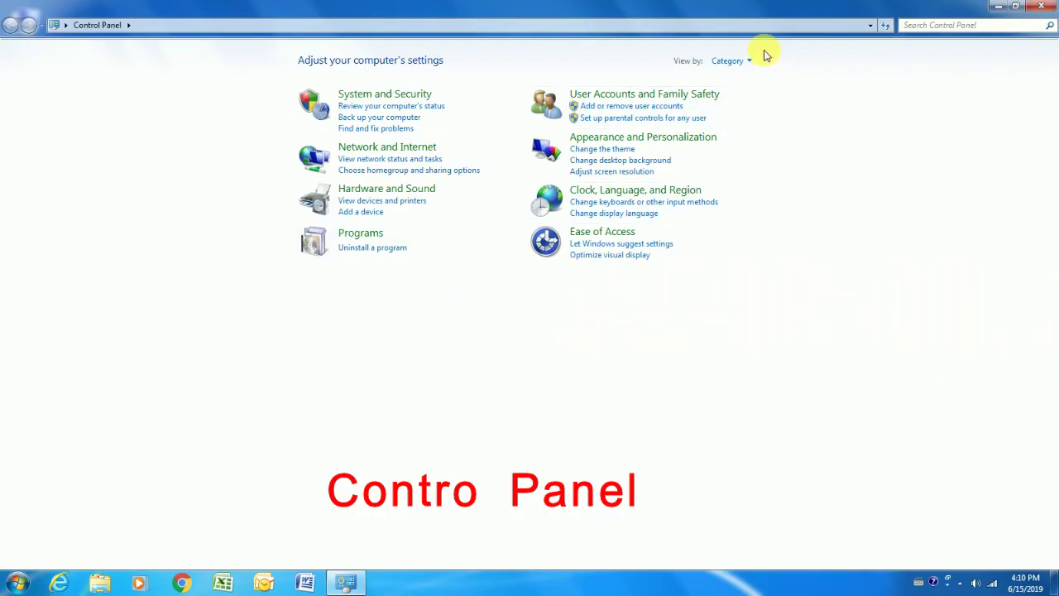
pyautogui.click(749, 61)
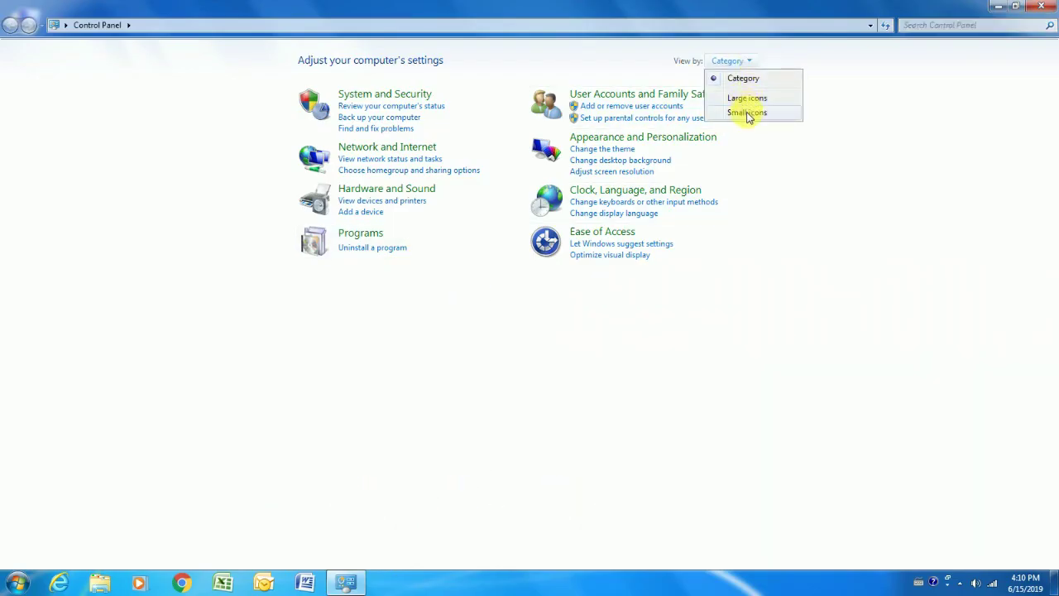
pyautogui.click(747, 113)
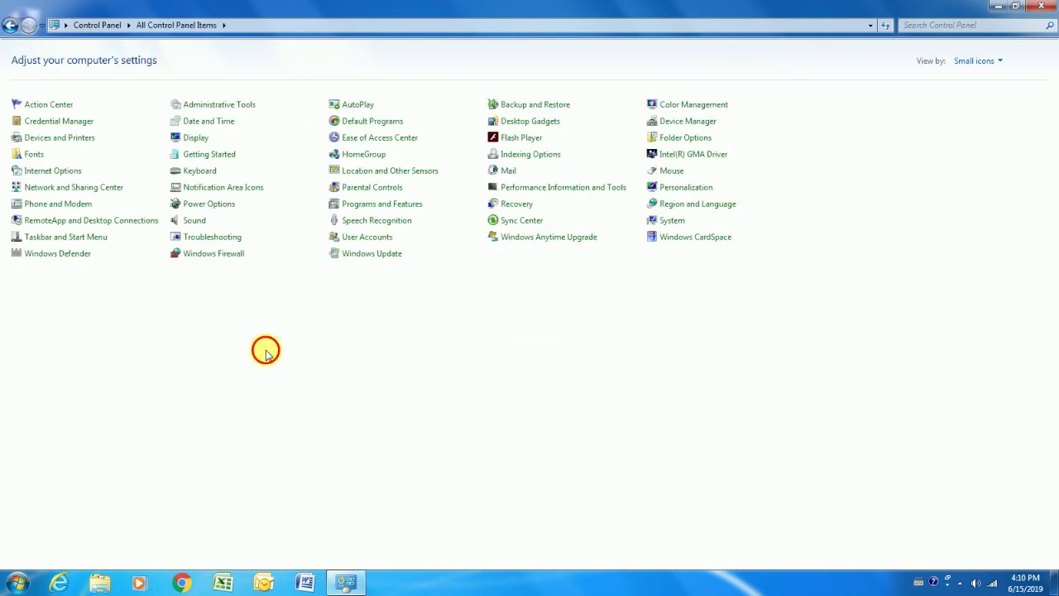
pyautogui.click(431, 208)
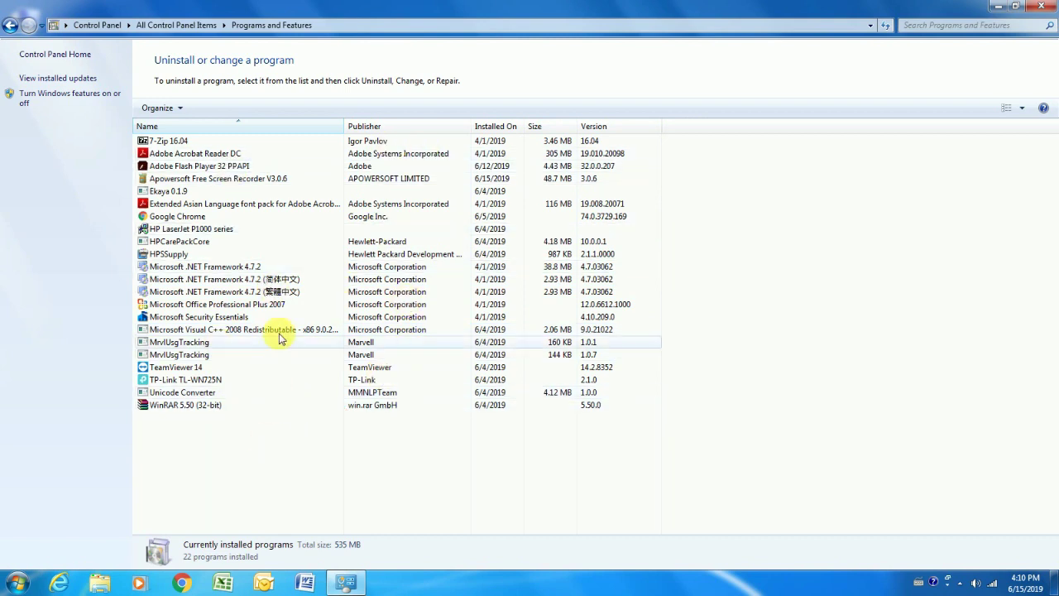
# Step: Examine the installed programs, including HPSSupply and HP LaserJet P1000 series, for uninstall candidates and close the window
pyautogui.click(174, 207)
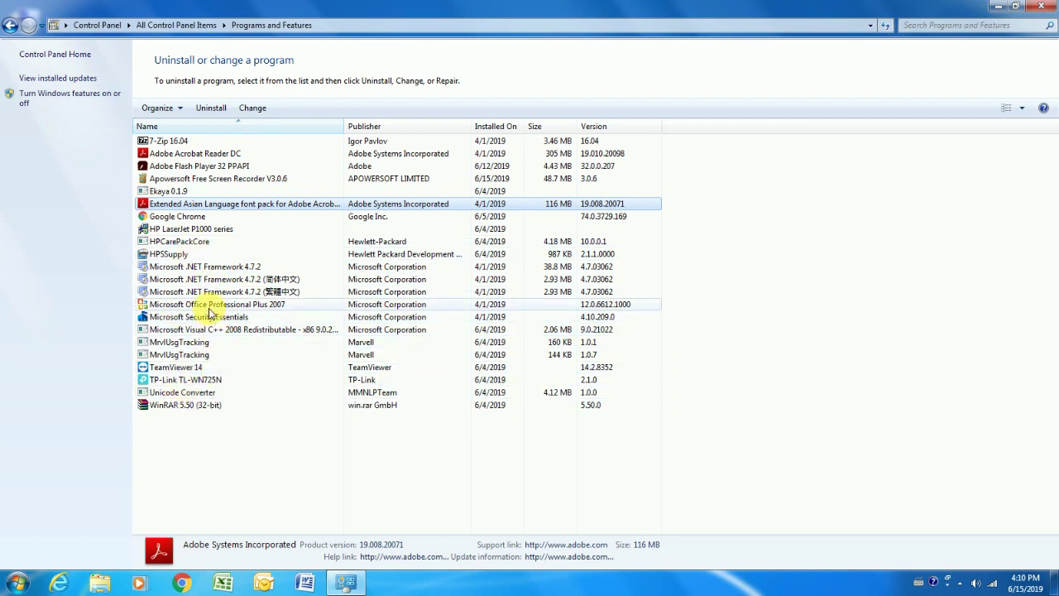
pyautogui.click(183, 256)
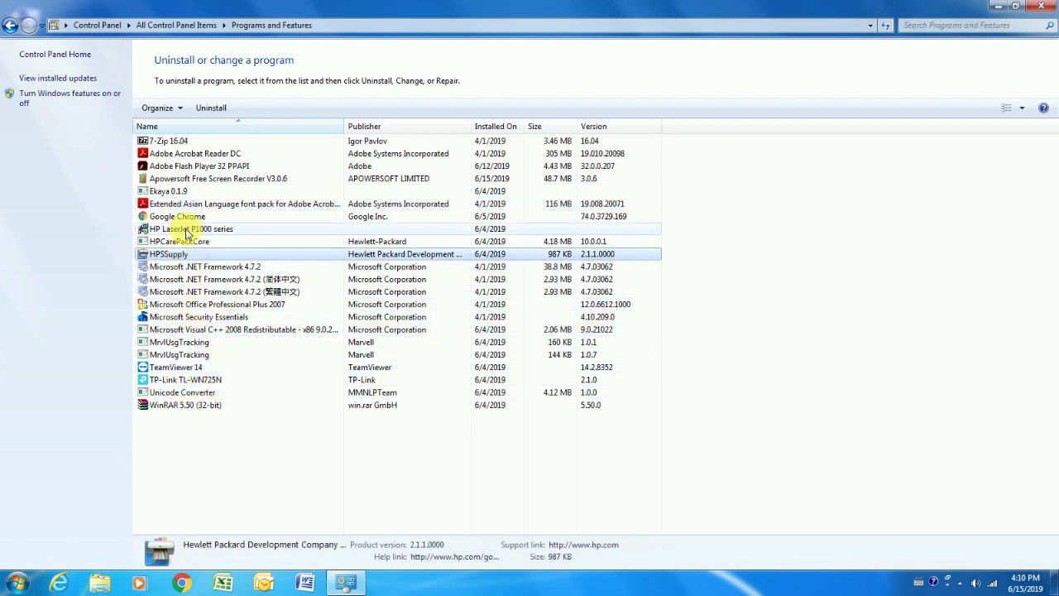
pyautogui.click(170, 228)
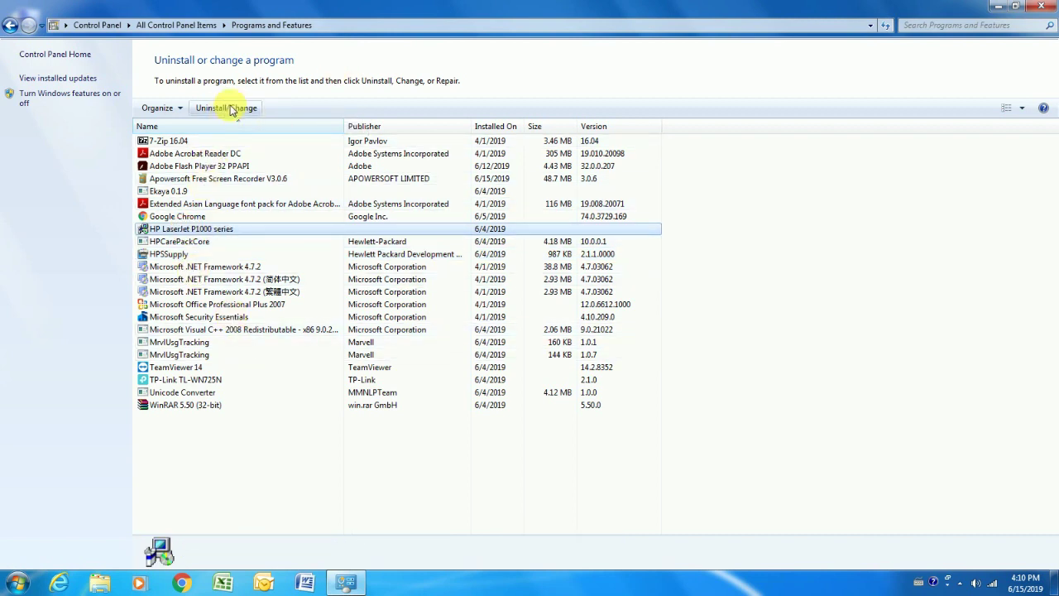
pyautogui.click(1041, 6)
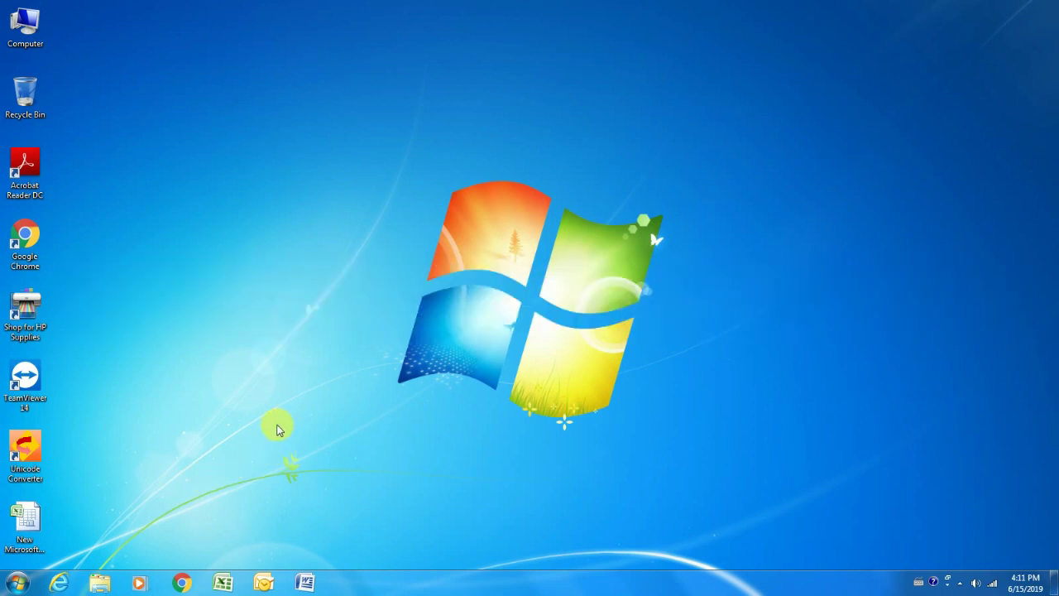
# Step: Open System Configuration by running msconfig
pyautogui.press('super+r')
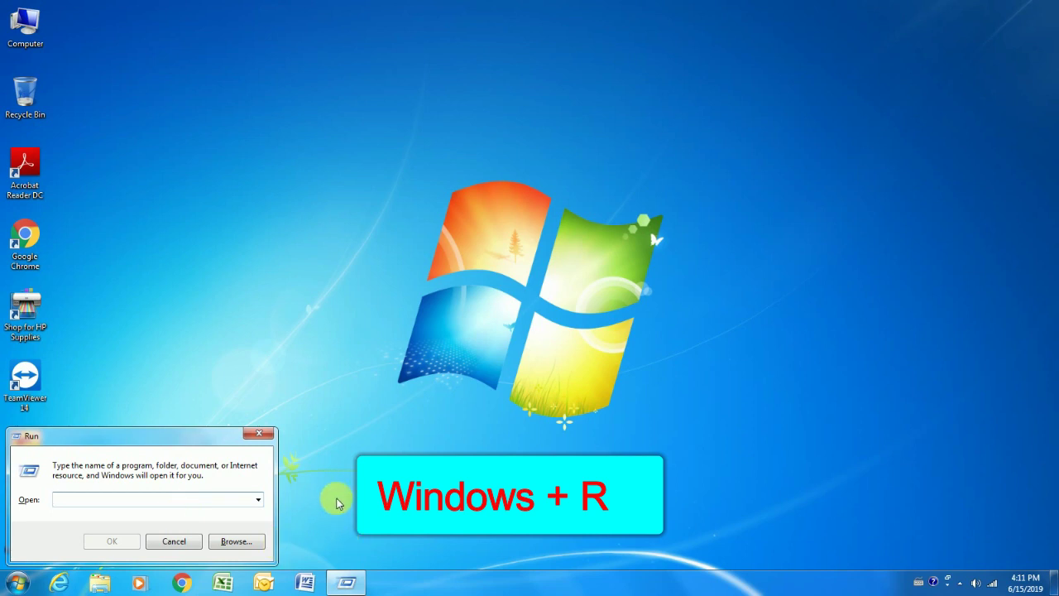
pyautogui.write('msconf')
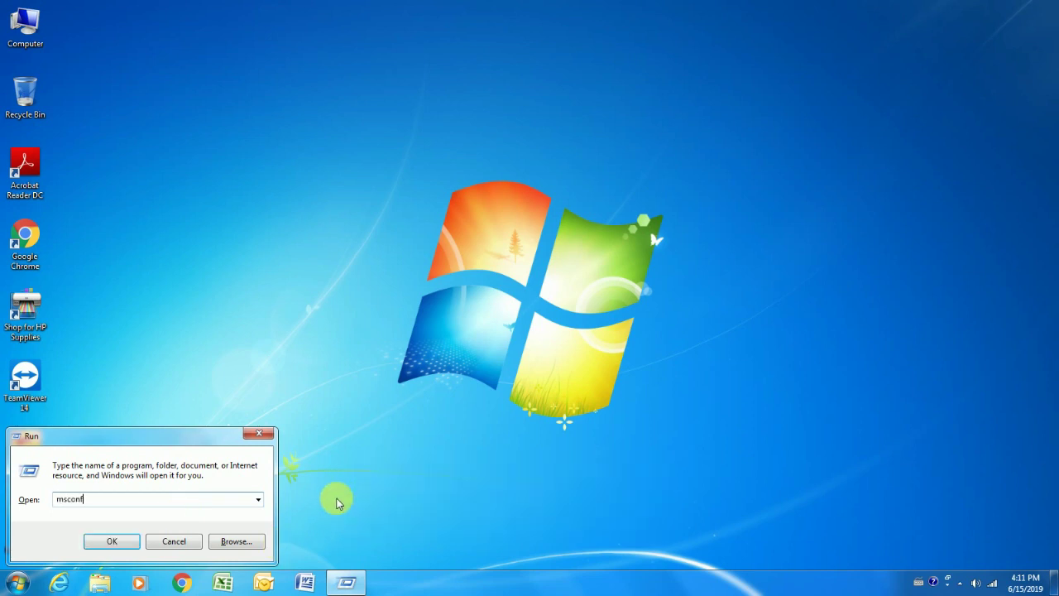
pyautogui.write('ig')
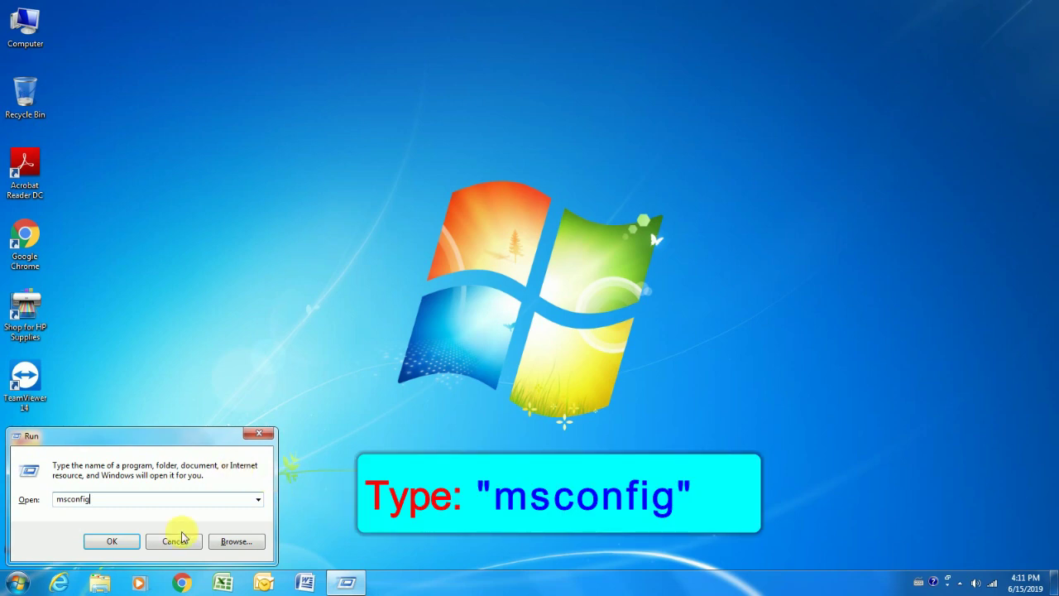
pyautogui.click(116, 542)
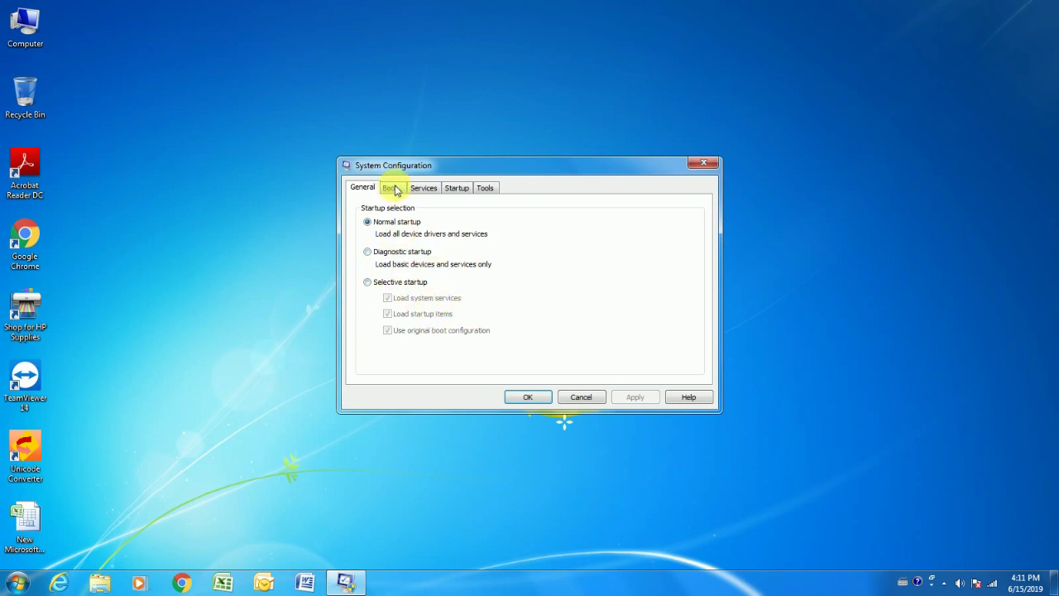
# Step: Enable No GUI boot, set the boot timeout to 3 seconds, and apply the changes
pyautogui.click(396, 189)
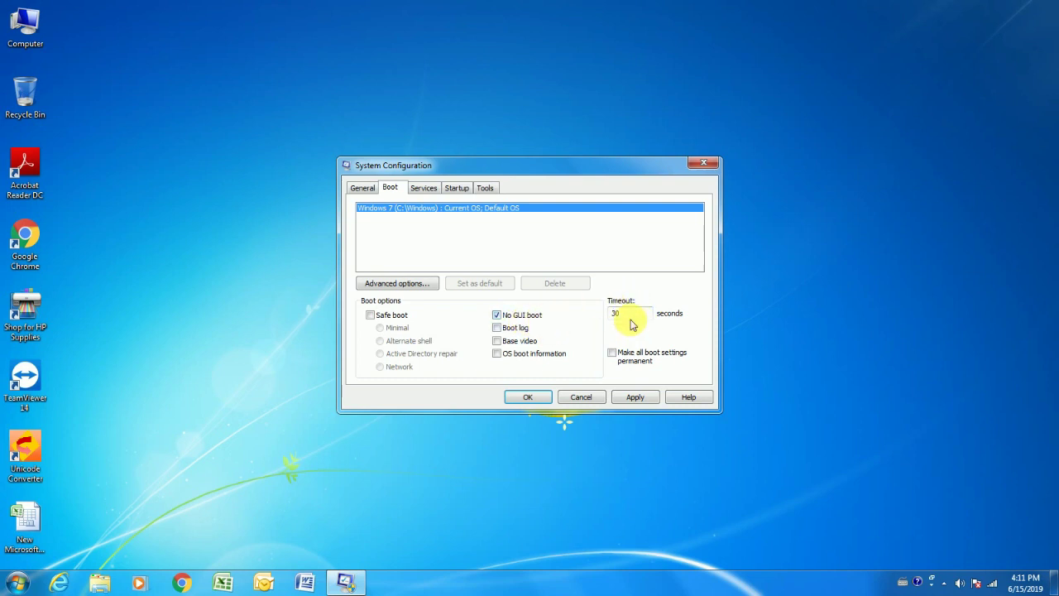
pyautogui.moveTo(633, 313); pyautogui.dragTo(566, 321)
pyautogui.write('3')
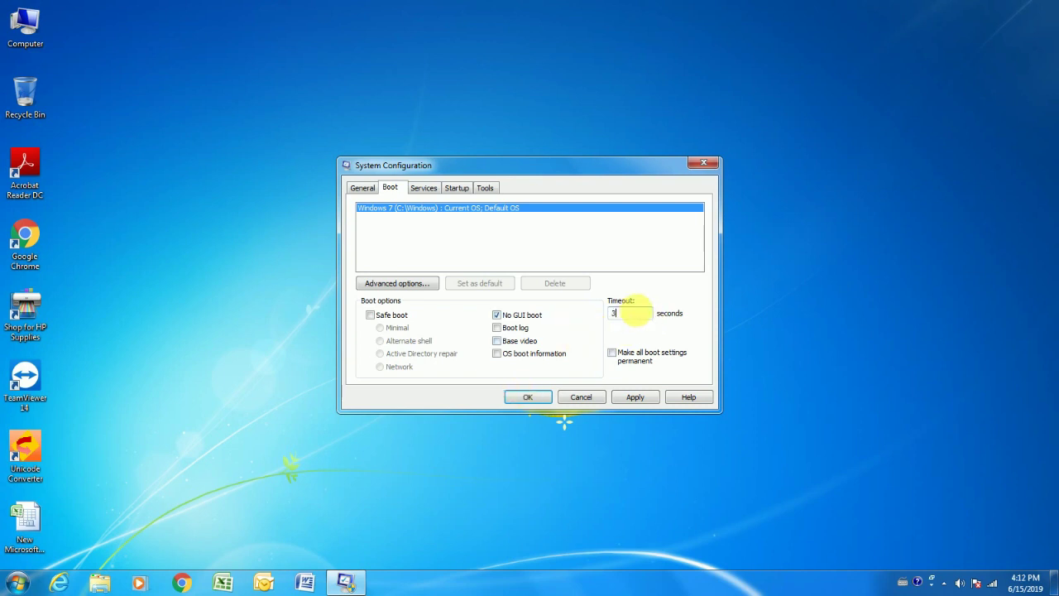
pyautogui.click(637, 400)
pyautogui.click(638, 400)
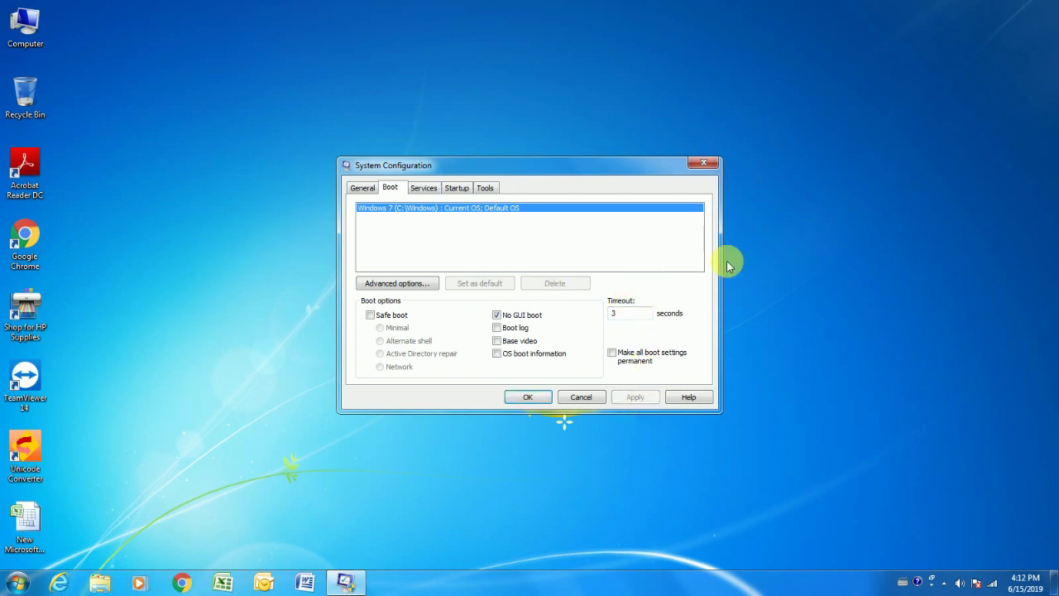
# Step: In the advanced boot options, set the number of processors to 2 and maximum memory to 4096, and apply the changes
pyautogui.click(424, 285)
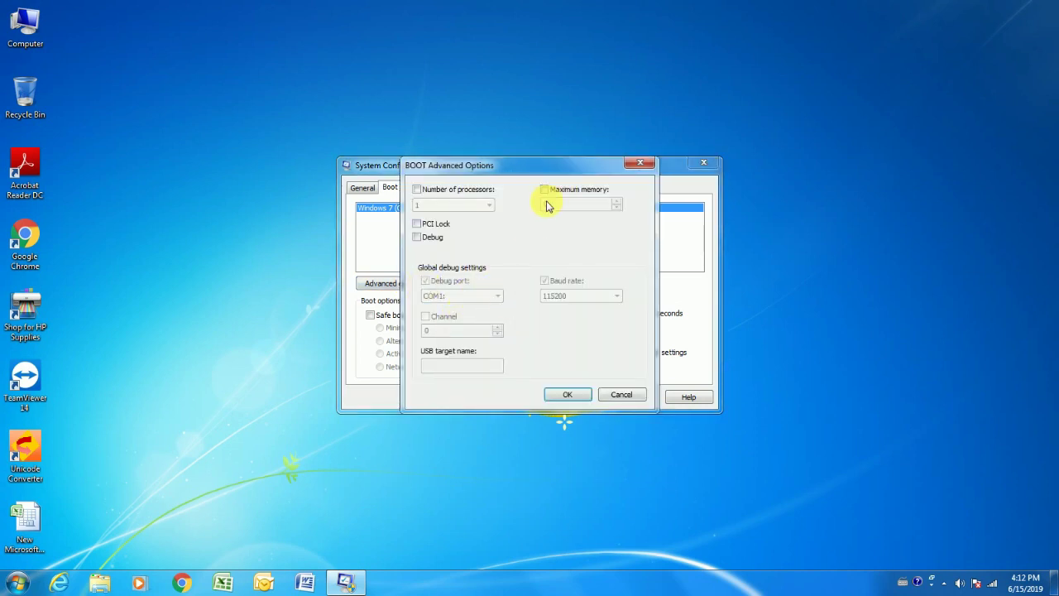
pyautogui.click(418, 190)
pyautogui.click(488, 205)
pyautogui.click(440, 226)
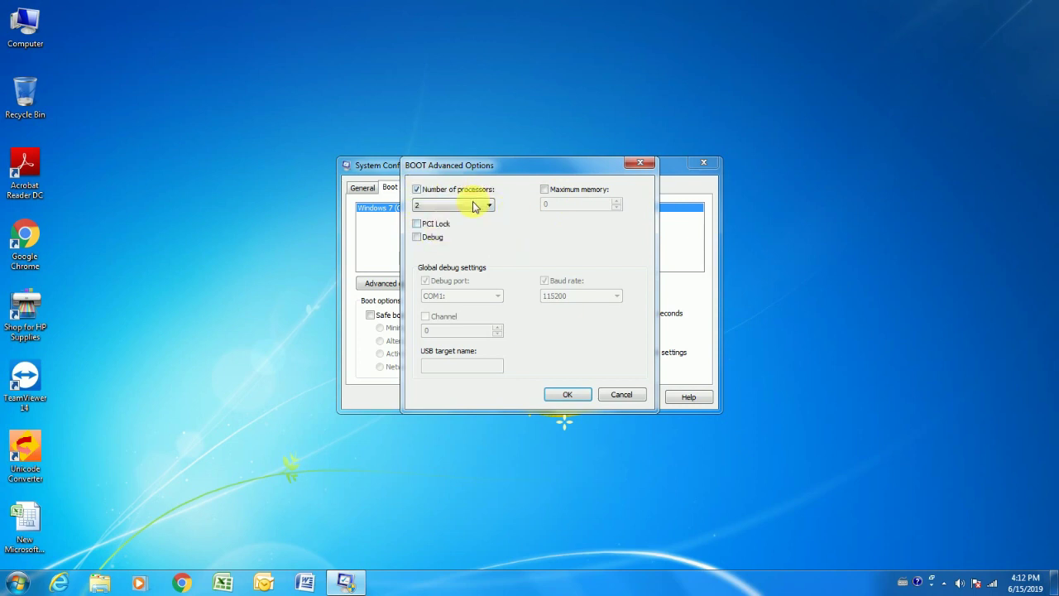
pyautogui.click(556, 189)
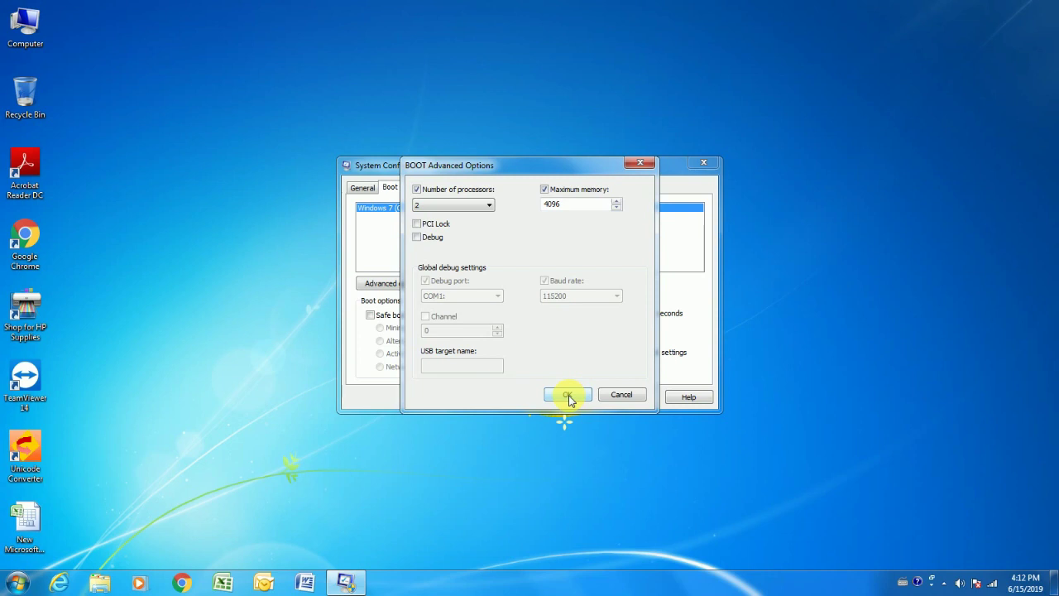
pyautogui.click(569, 396)
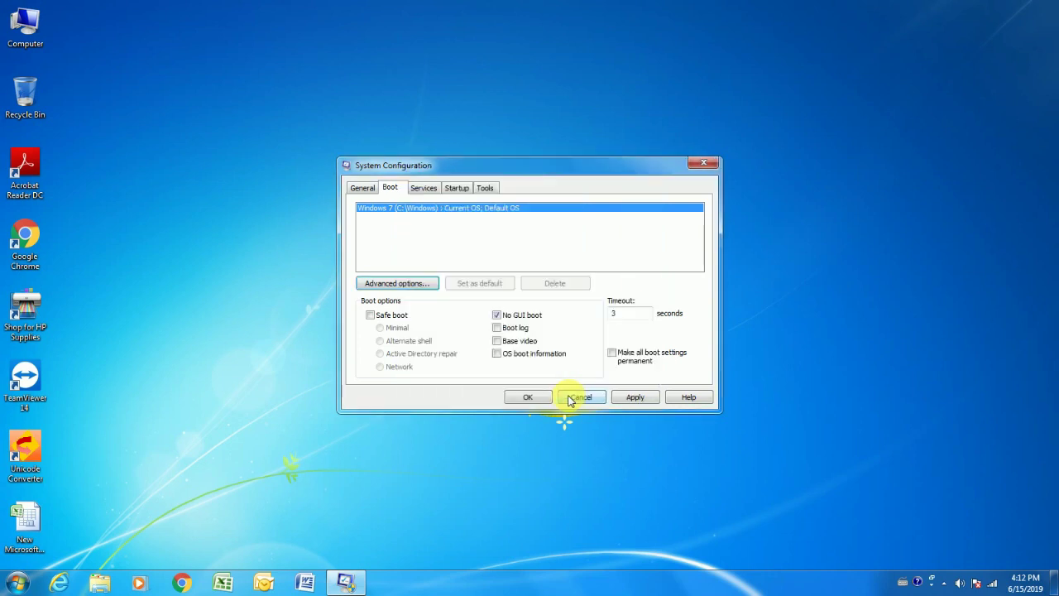
pyautogui.click(636, 399)
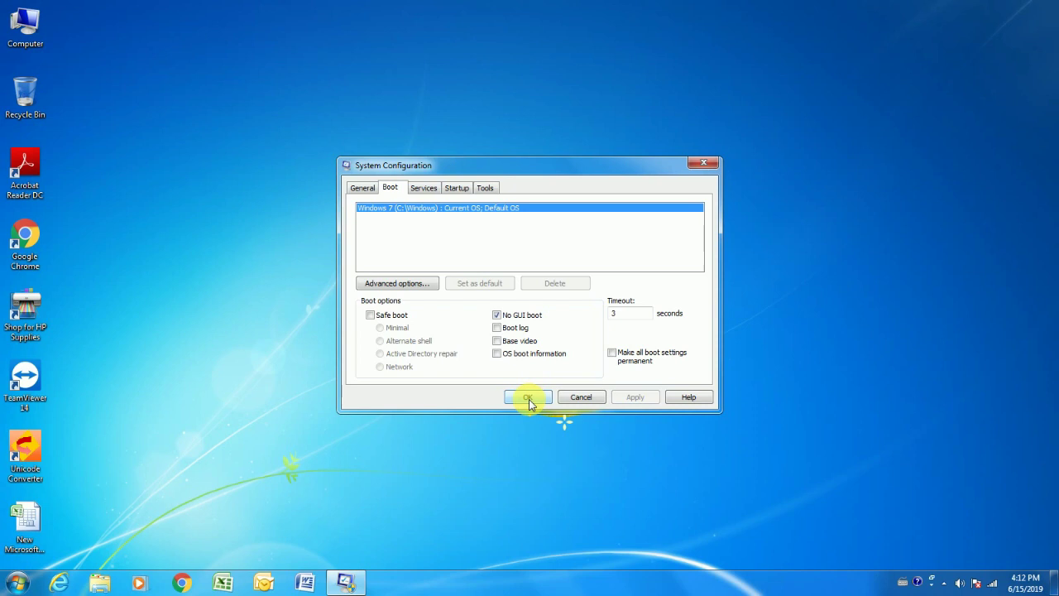
# Step: Accept the System Configuration changes and close the restart prompt
pyautogui.click(528, 397)
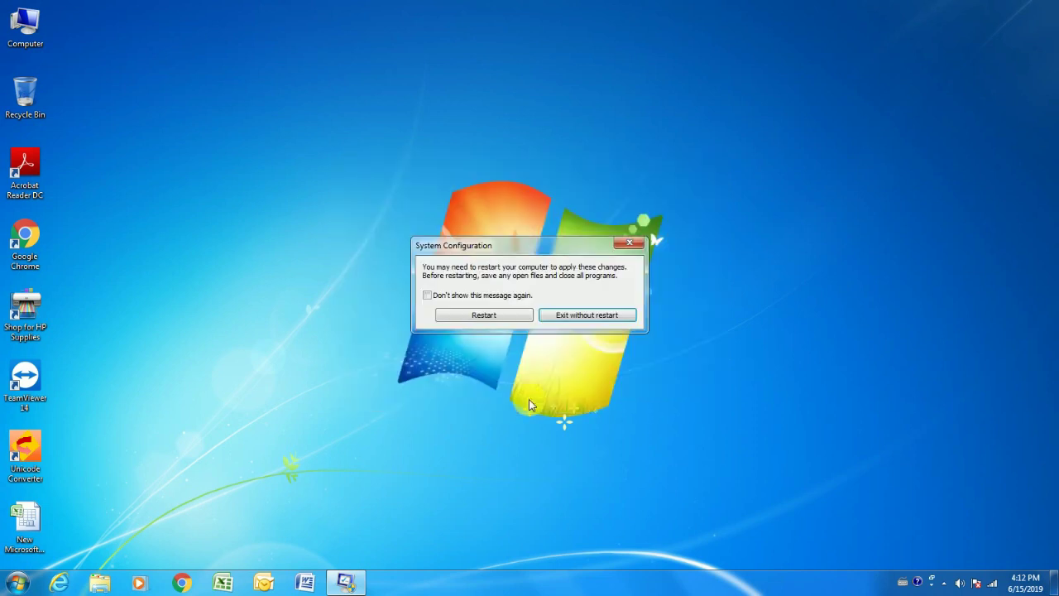
pyautogui.click(488, 316)
pyautogui.click(633, 242)
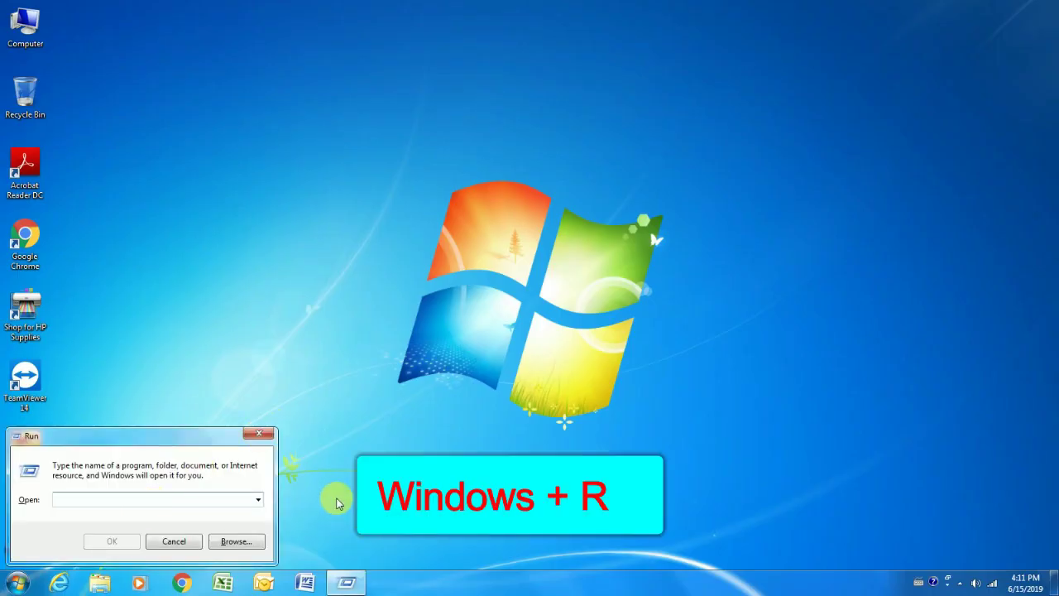
# Step: Run msconfig again to reopen System Configuration
pyautogui.write('ms')
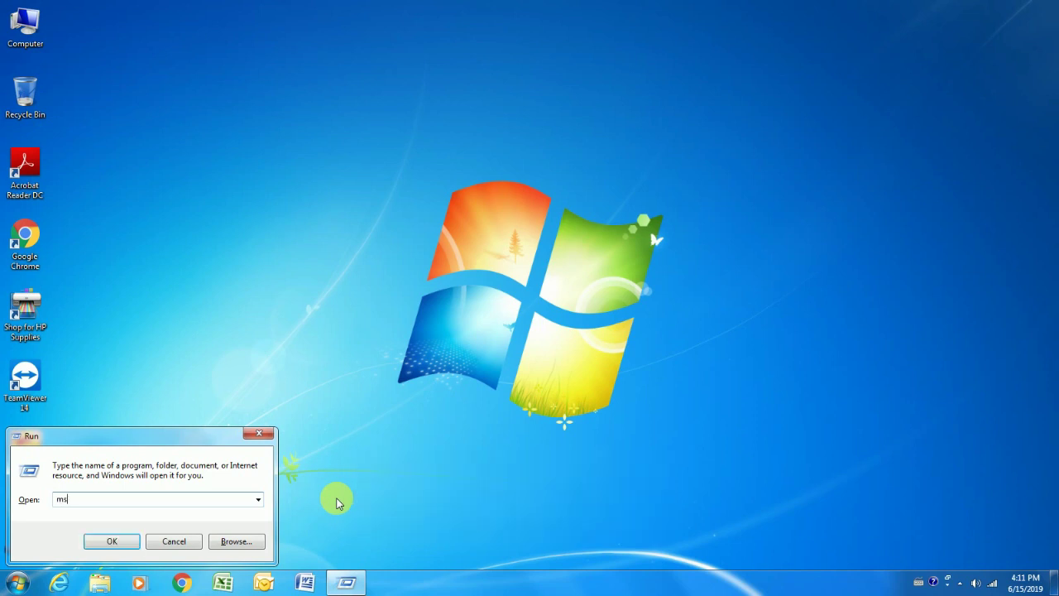
pyautogui.write('config')
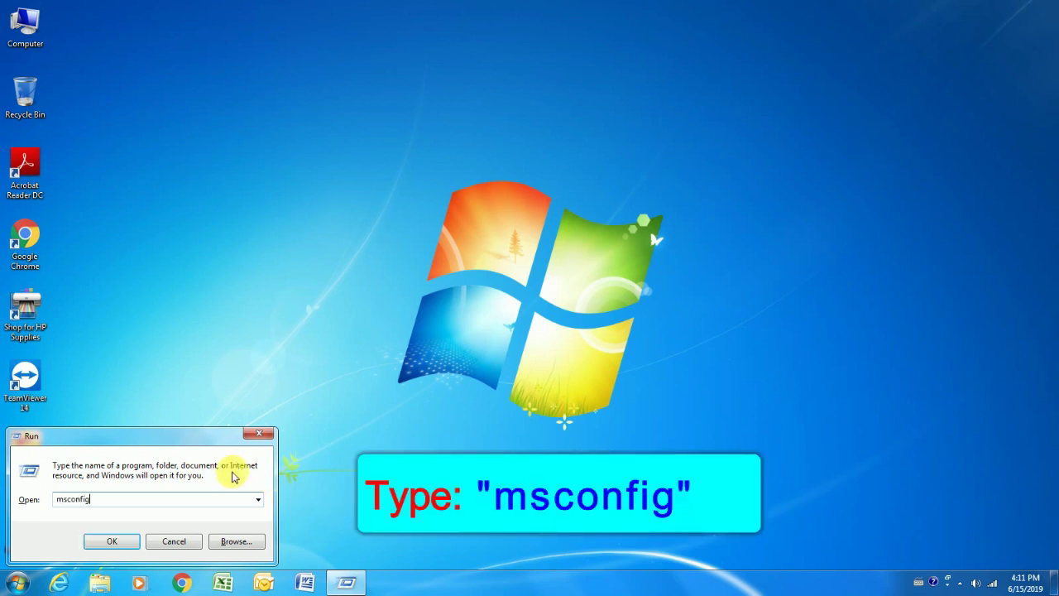
pyautogui.click(115, 541)
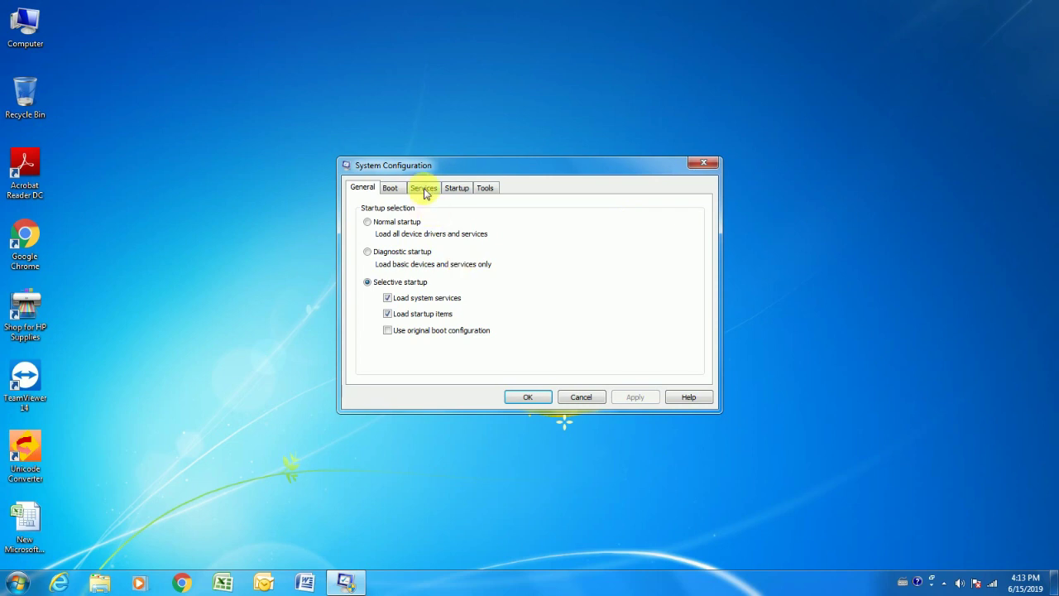
# Step: Hide all Microsoft services in the System Configuration services list and accept the dialog
pyautogui.click(424, 189)
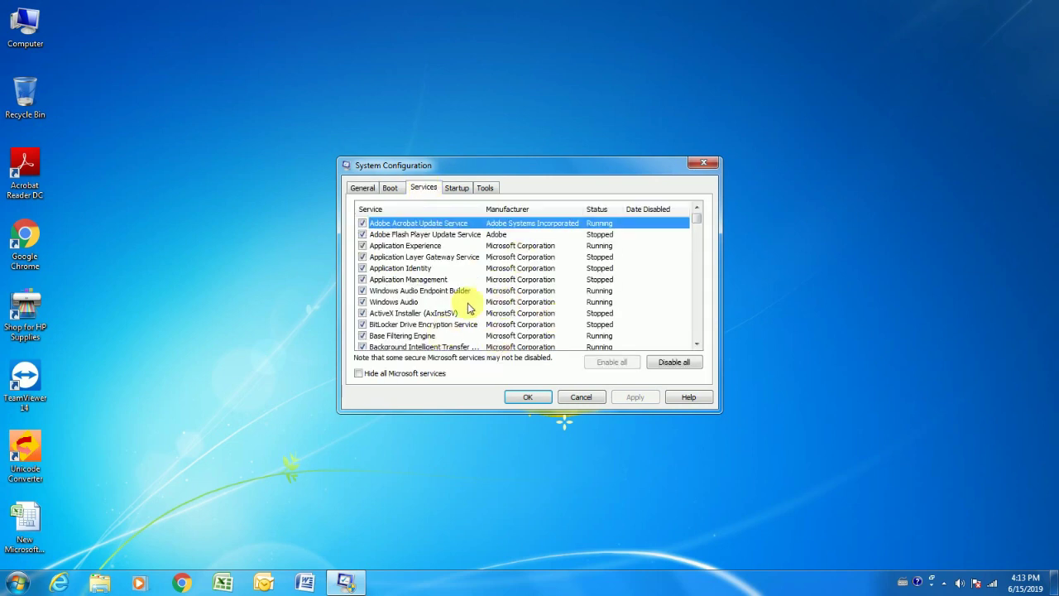
pyautogui.click(359, 374)
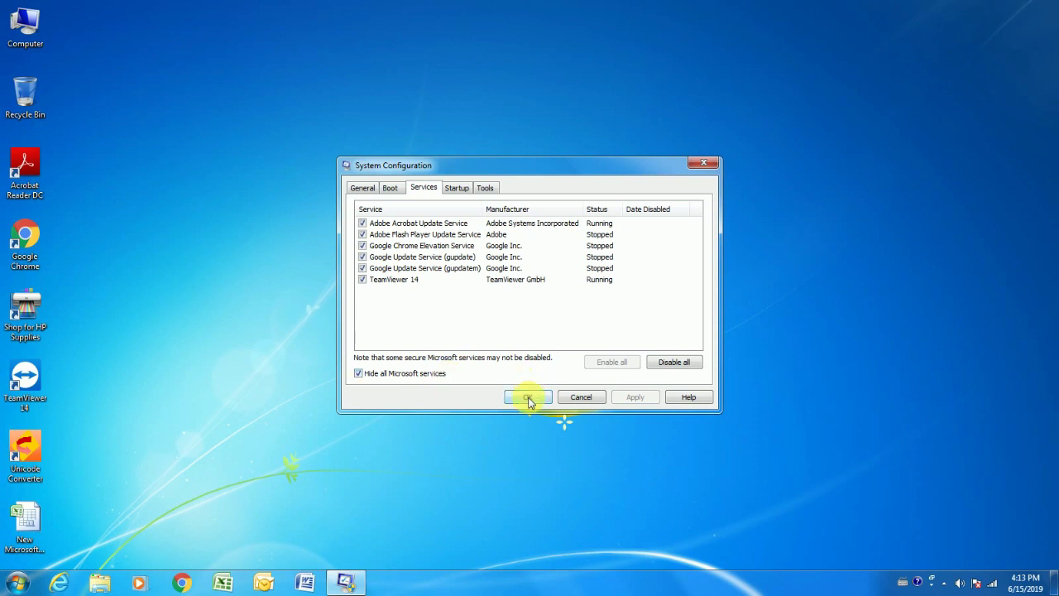
pyautogui.click(529, 400)
# Step: Refresh the desktop and shut down the computer
pyautogui.rightClick(407, 219)
pyautogui.click(423, 251)
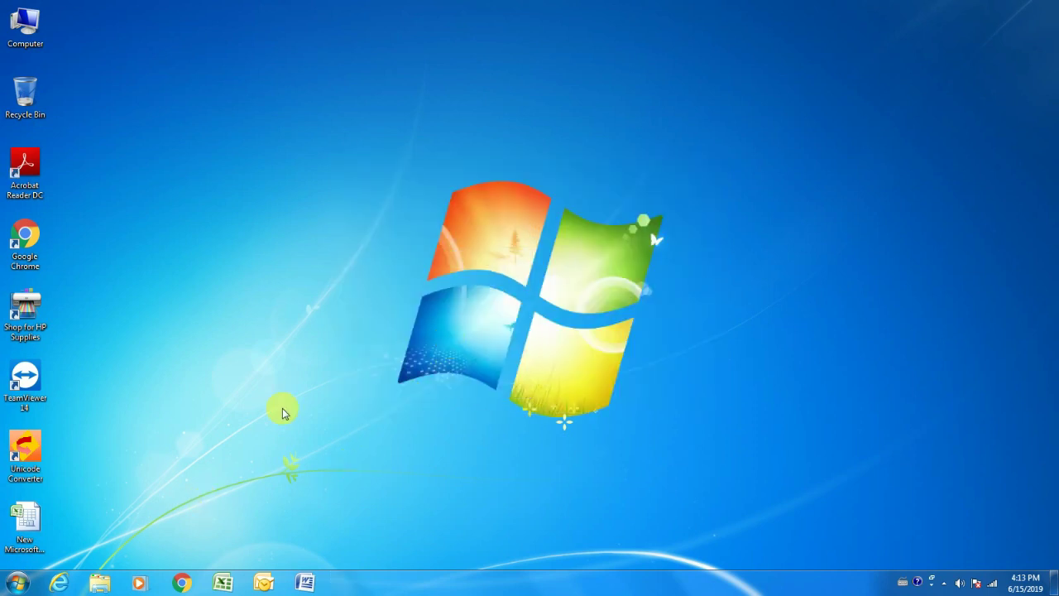
pyautogui.press('super')
pyautogui.click(234, 548)
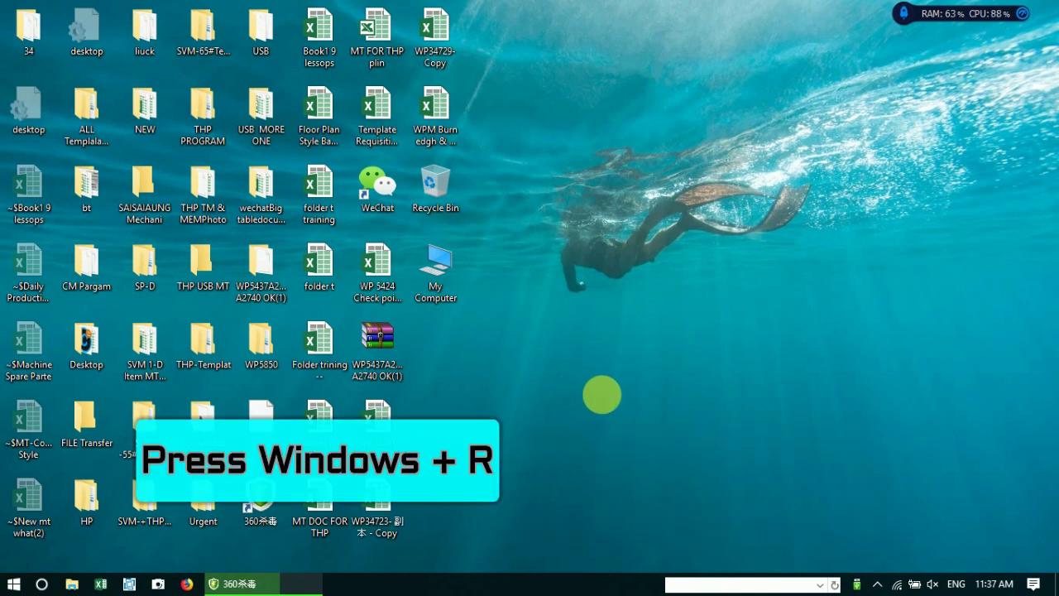
# Step: Run regedit and allow the Registry Editor to make changes to the device
pyautogui.press('super+r')
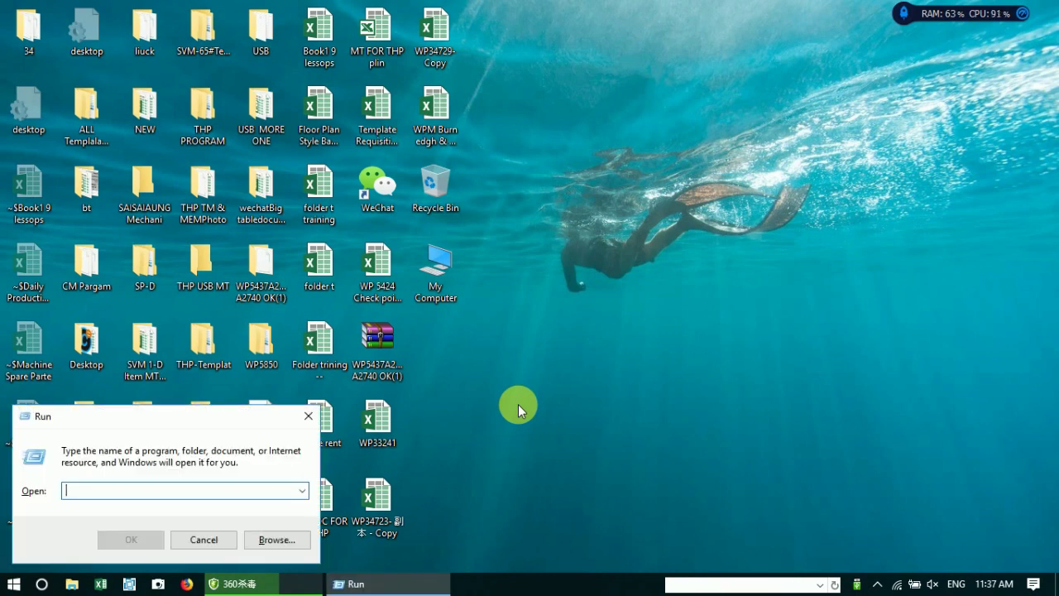
pyautogui.write('re')
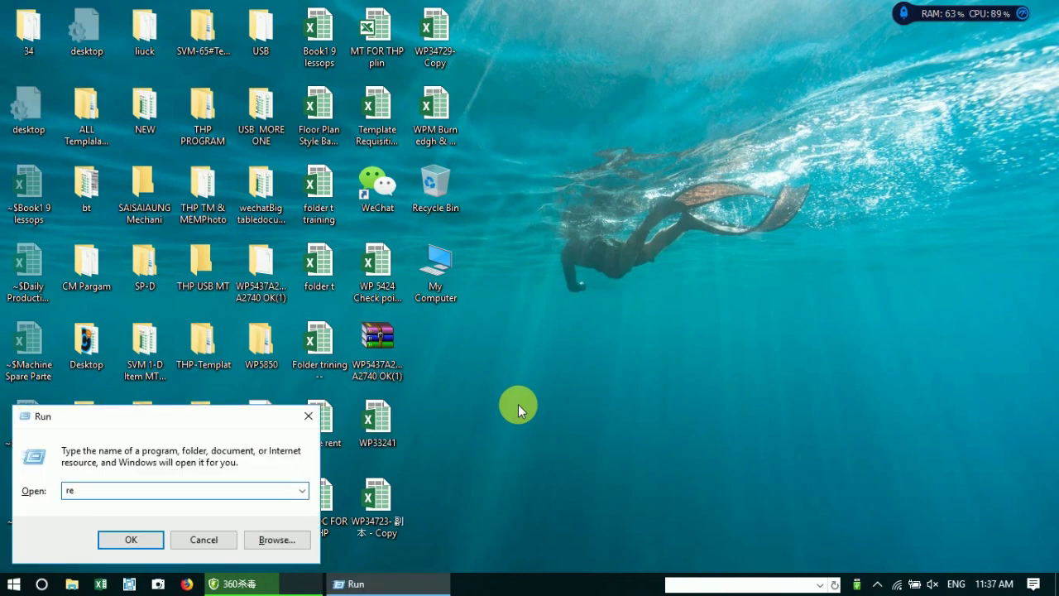
pyautogui.write('gedi')
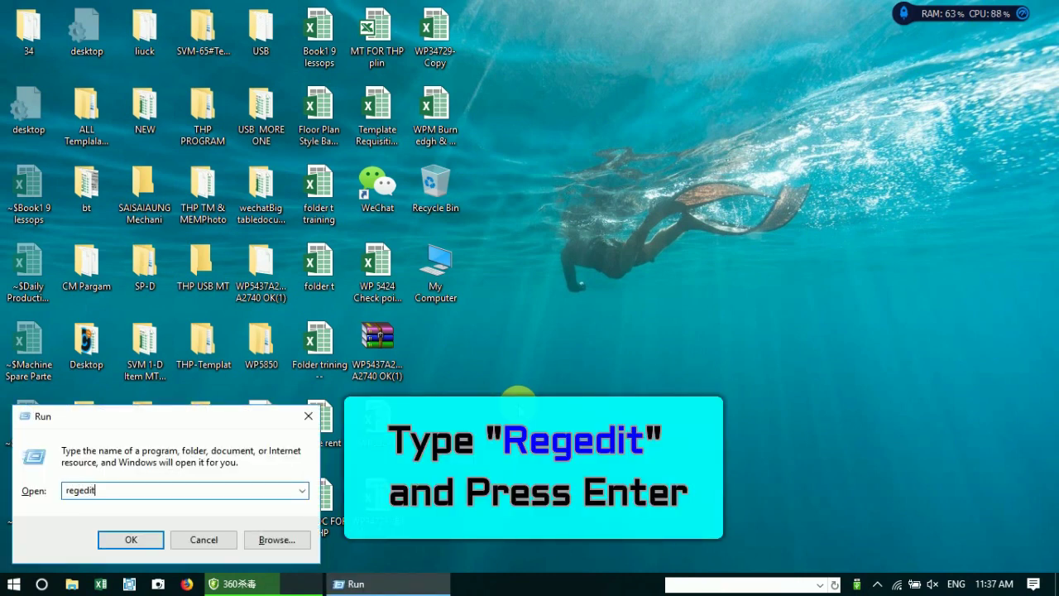
pyautogui.write('t')
pyautogui.press('Return')
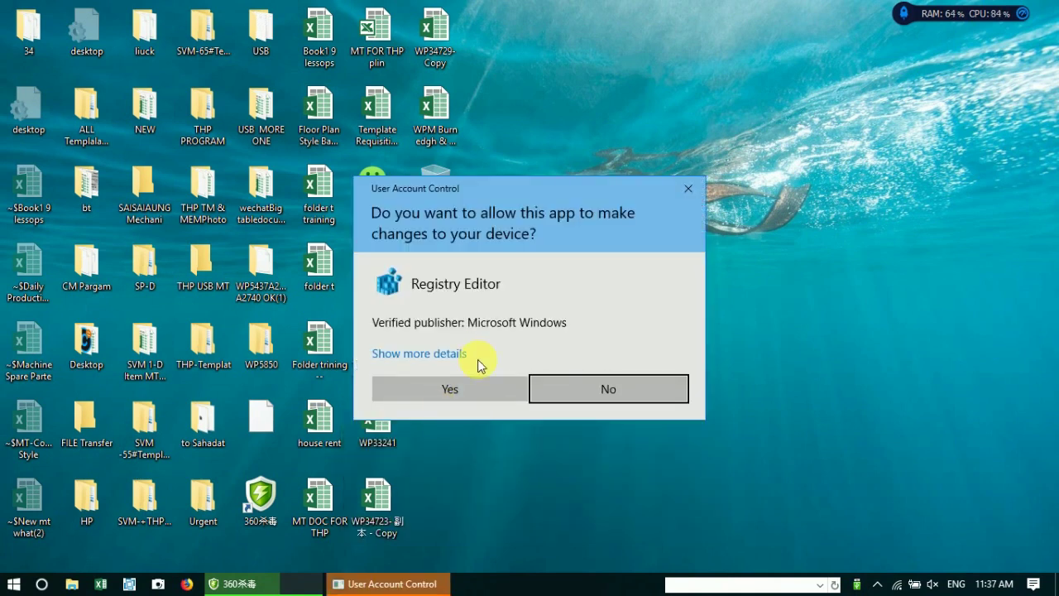
pyautogui.click(454, 389)
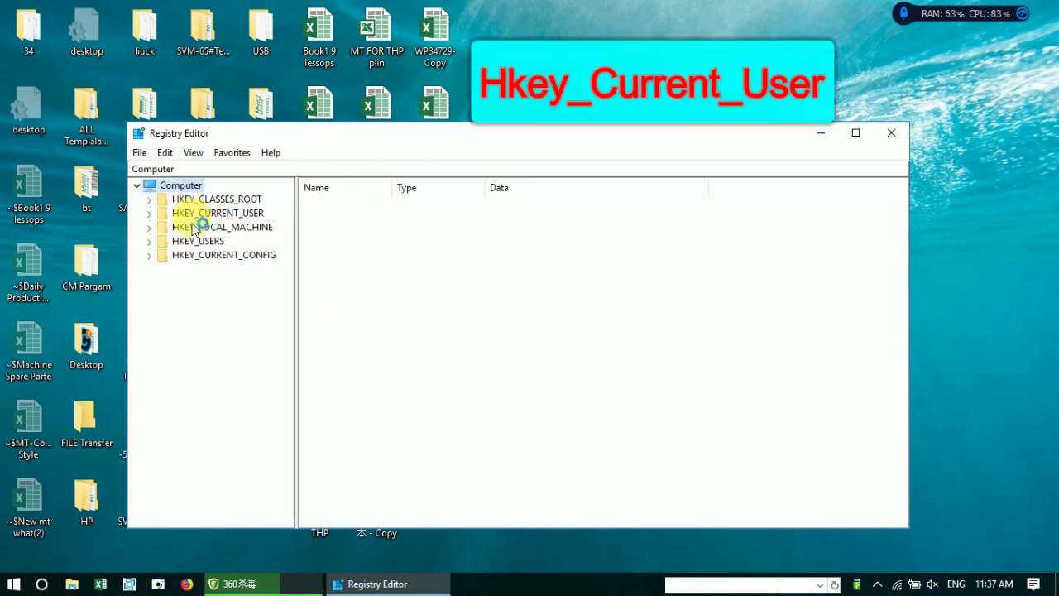
# Step: Open the registry key HKEY_CURRENT_USER\Control Panel\Desktop
pyautogui.click(166, 219)
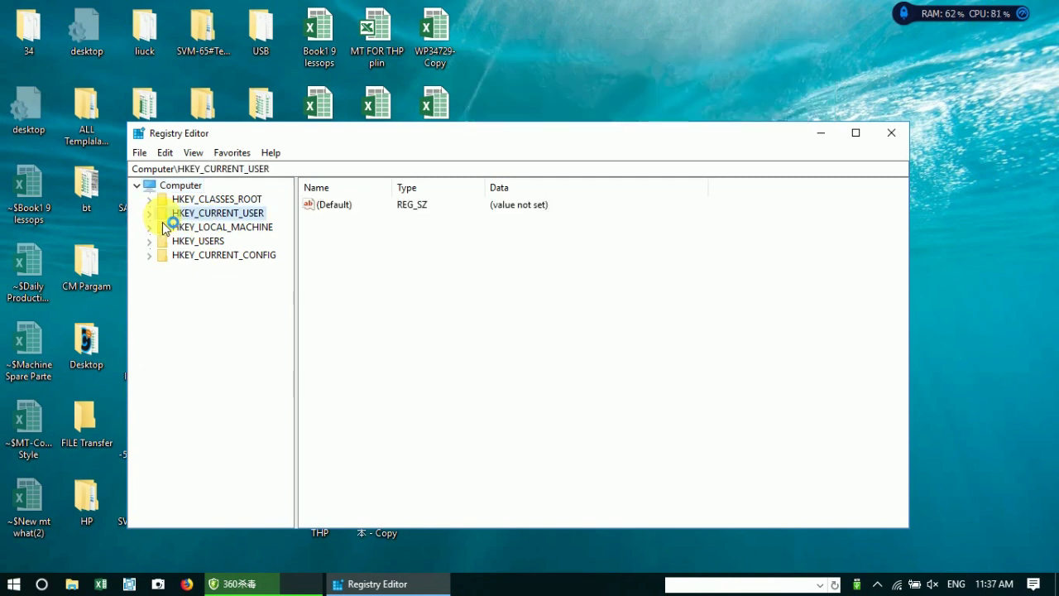
pyautogui.click(150, 213)
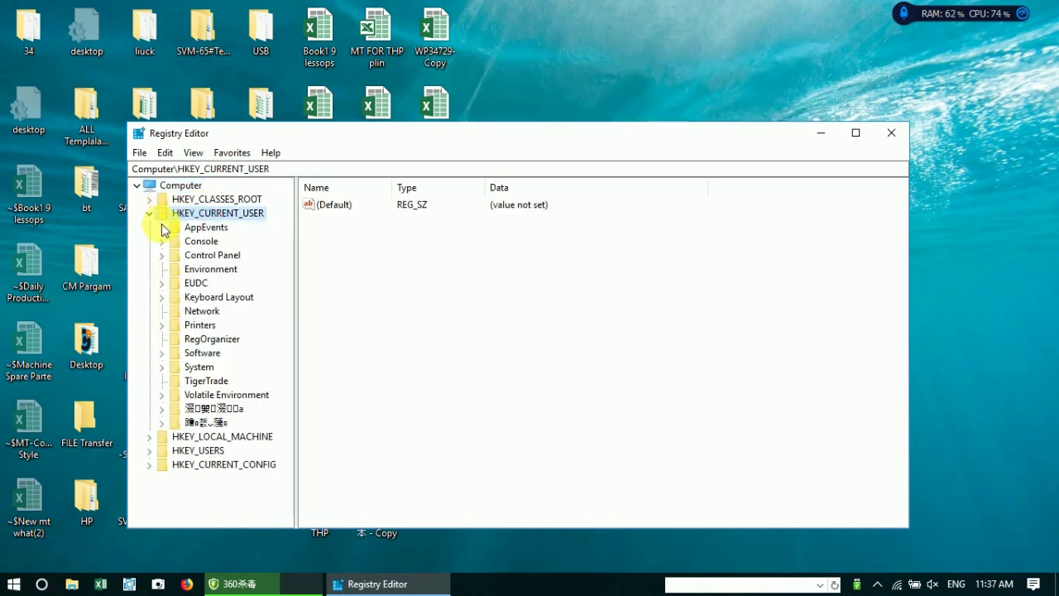
pyautogui.click(190, 254)
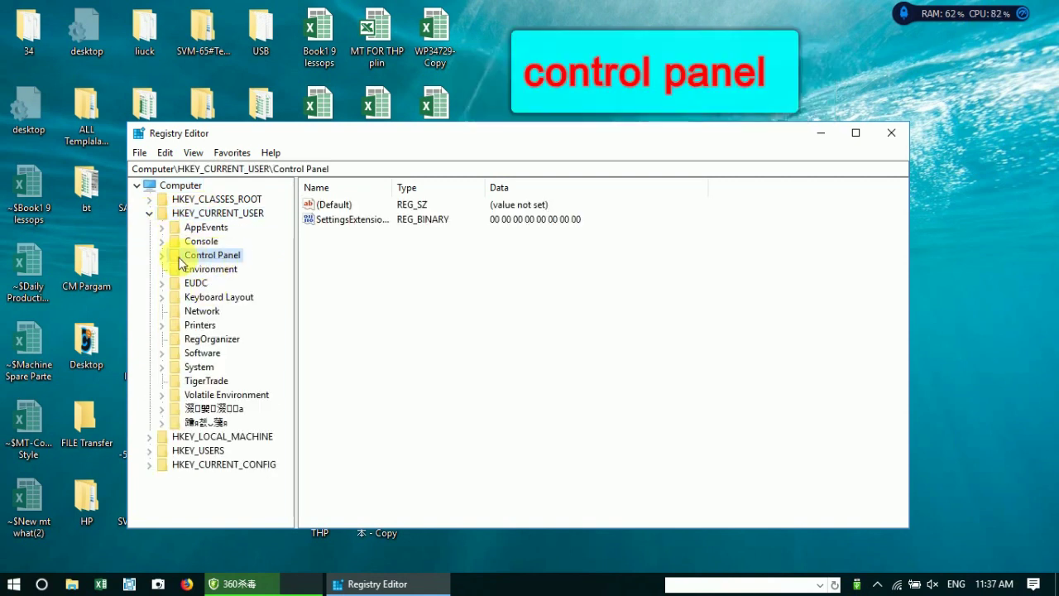
pyautogui.click(163, 257)
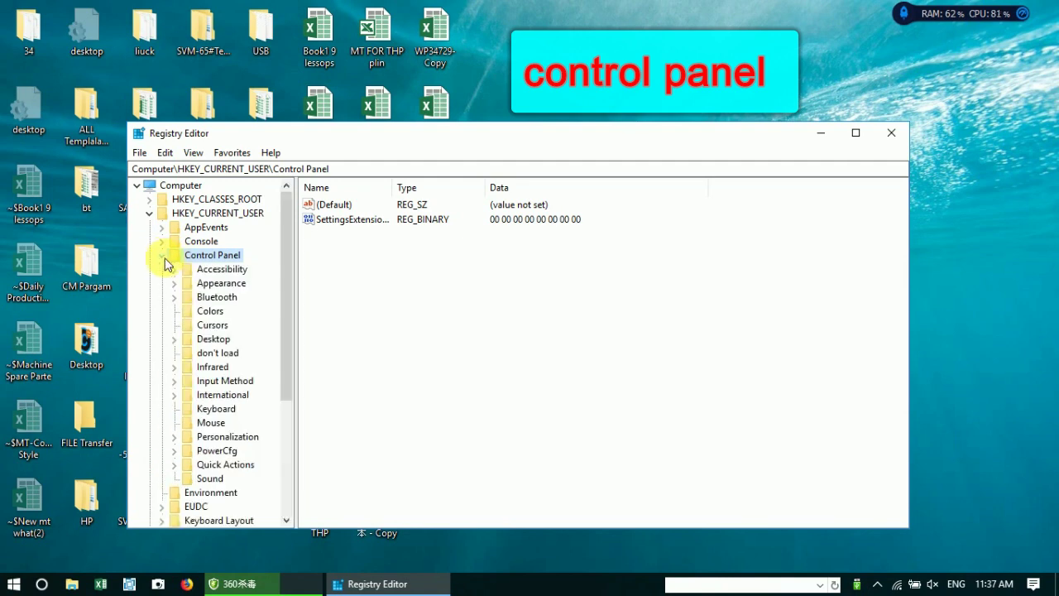
pyautogui.click(208, 339)
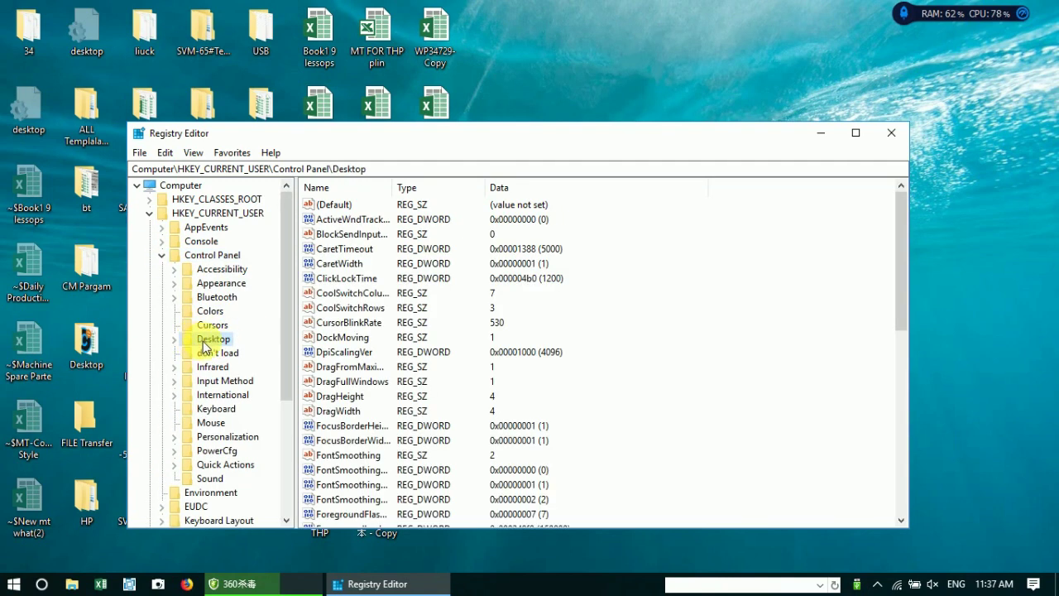
# Step: Set the WaitToKillAppTimeout value of the Desktop key to 1000
pyautogui.moveTo(703, 139); pyautogui.dragTo(710, 76)
pyautogui.moveTo(911, 216); pyautogui.dragTo(911, 400)
pyautogui.click(357, 334)
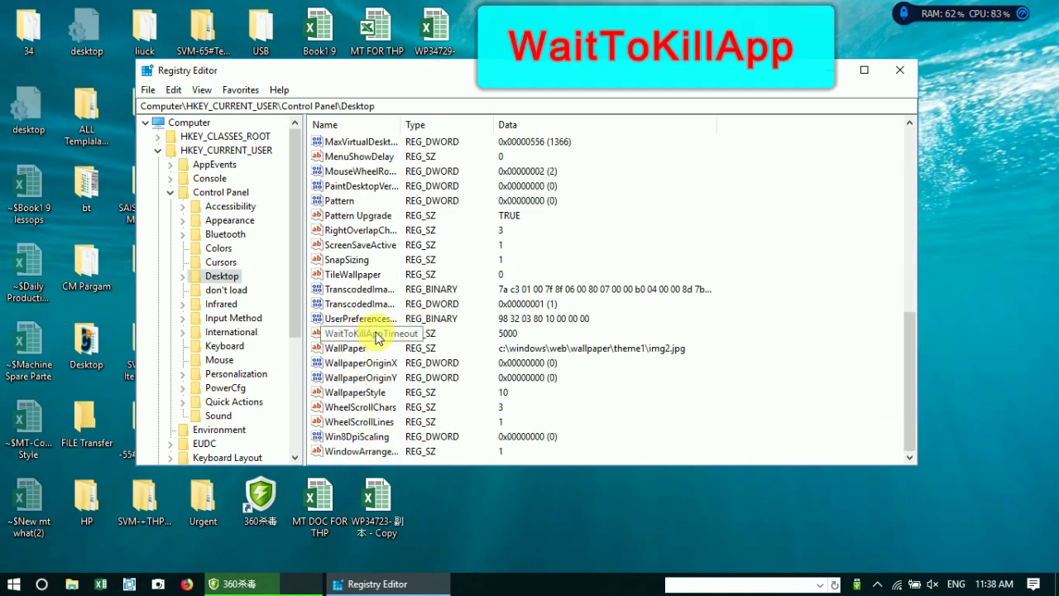
pyautogui.doubleClick(386, 336)
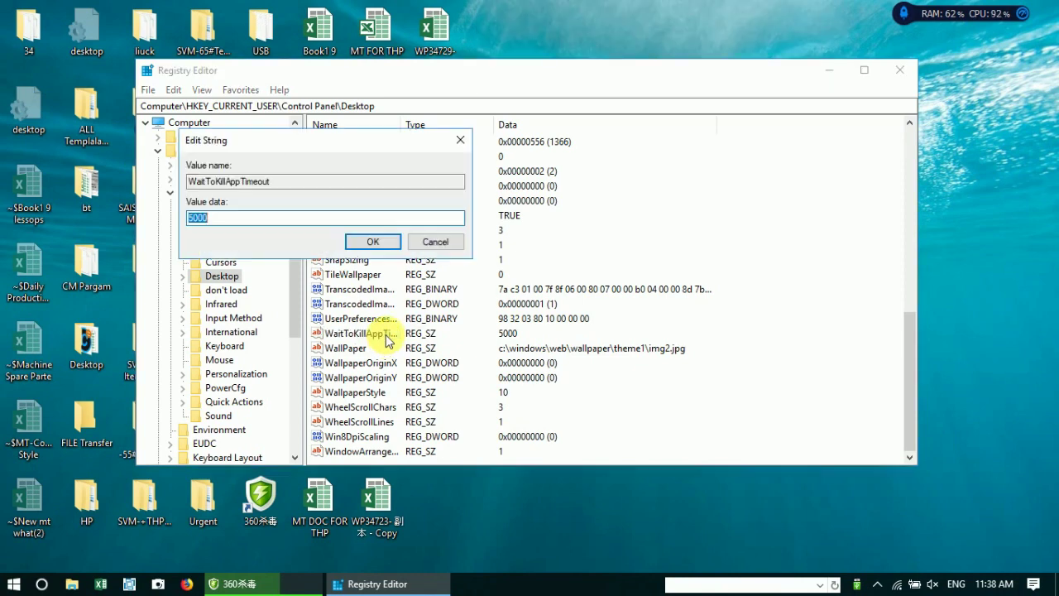
pyautogui.write('100')
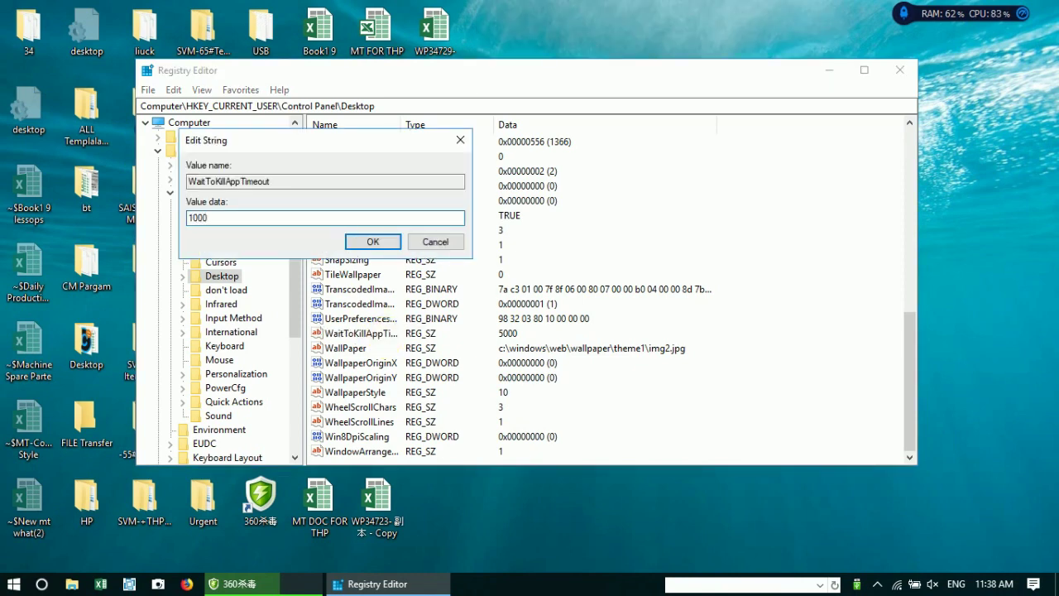
pyautogui.click(372, 241)
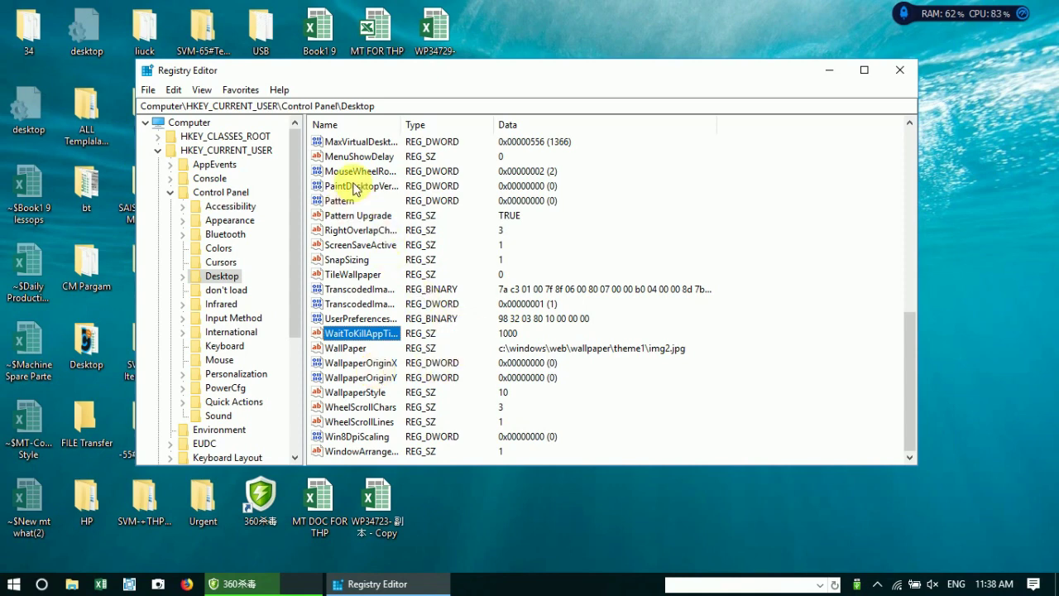
# Step: Set the HungAppTimeout value of the Desktop key to 1000
pyautogui.scroll(2, 354, 189)
pyautogui.click(364, 141)
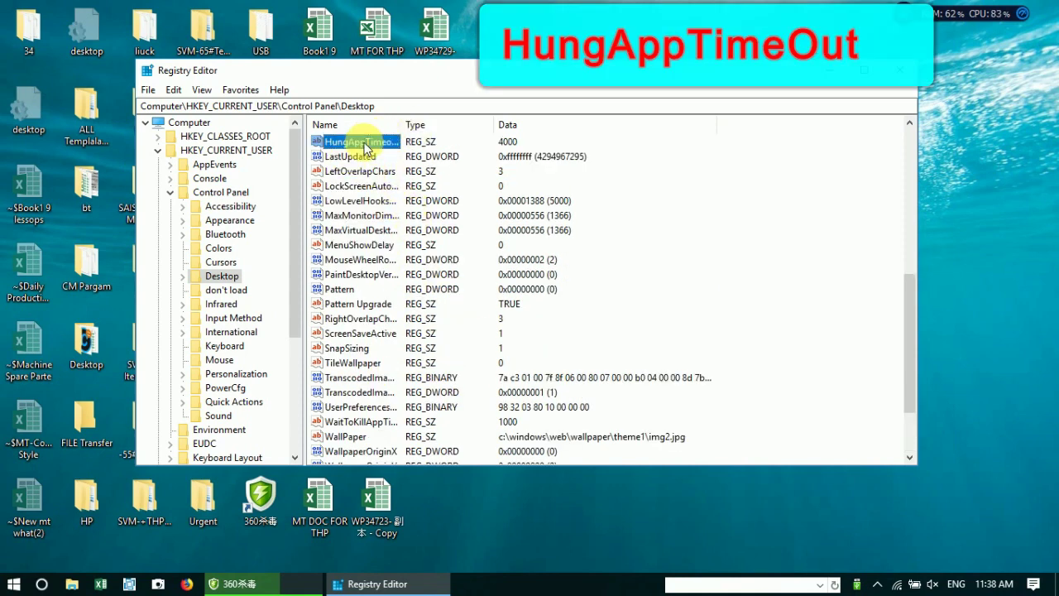
pyautogui.scroll(2, 379, 154)
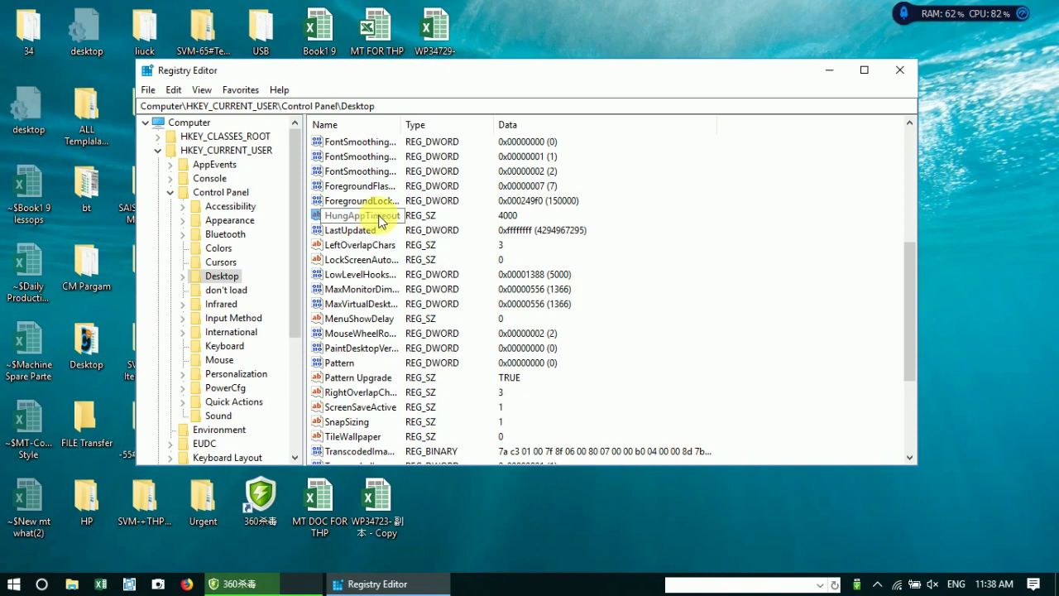
pyautogui.doubleClick(379, 217)
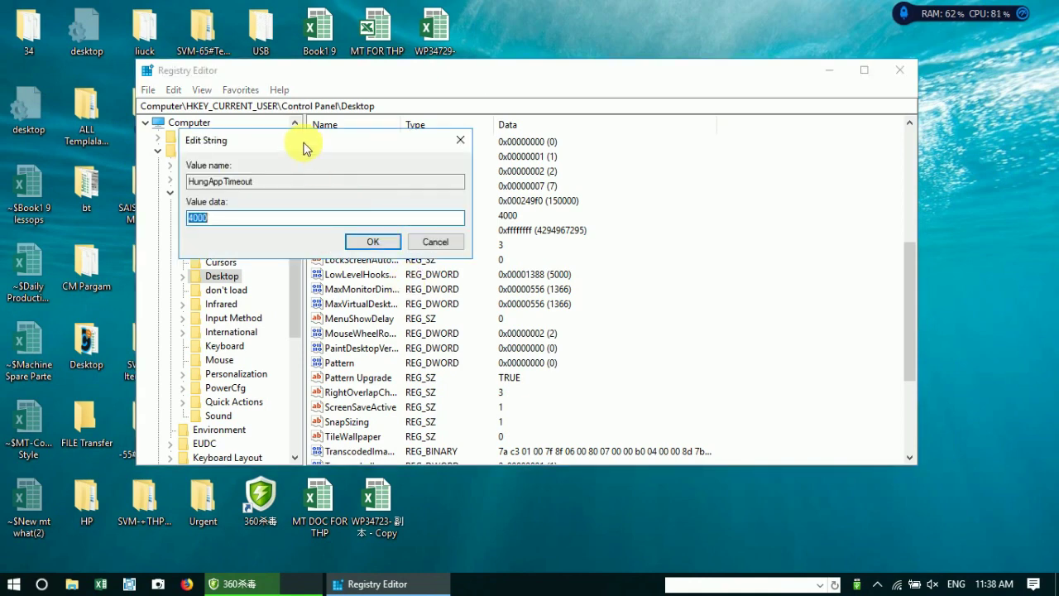
pyautogui.moveTo(303, 147); pyautogui.dragTo(650, 207)
pyautogui.doubleClick(629, 243)
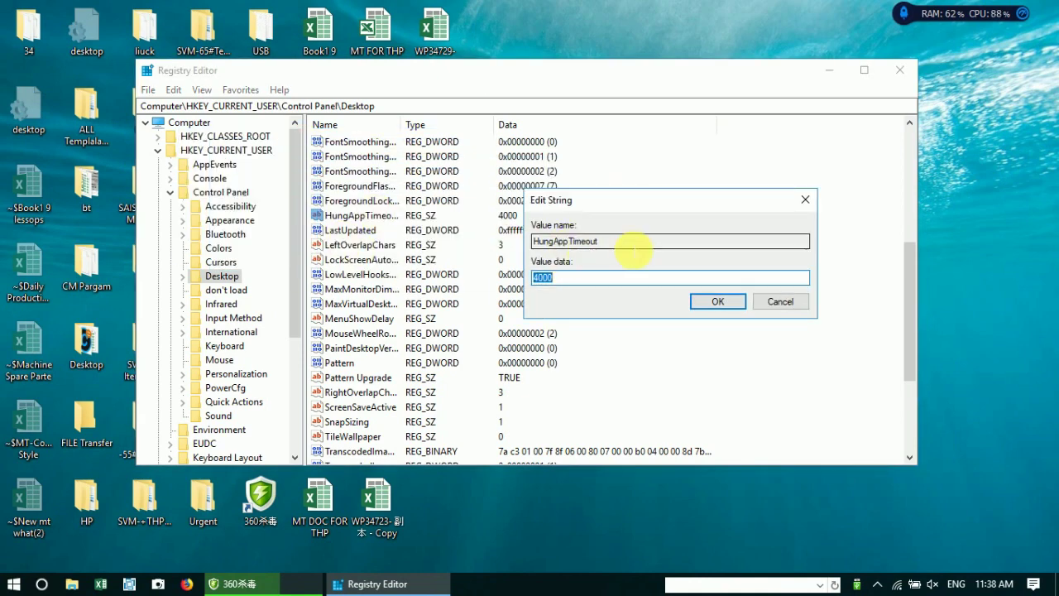
pyautogui.press('Tab')
pyautogui.click(540, 277)
pyautogui.press('BackSpace')
pyautogui.write('1')
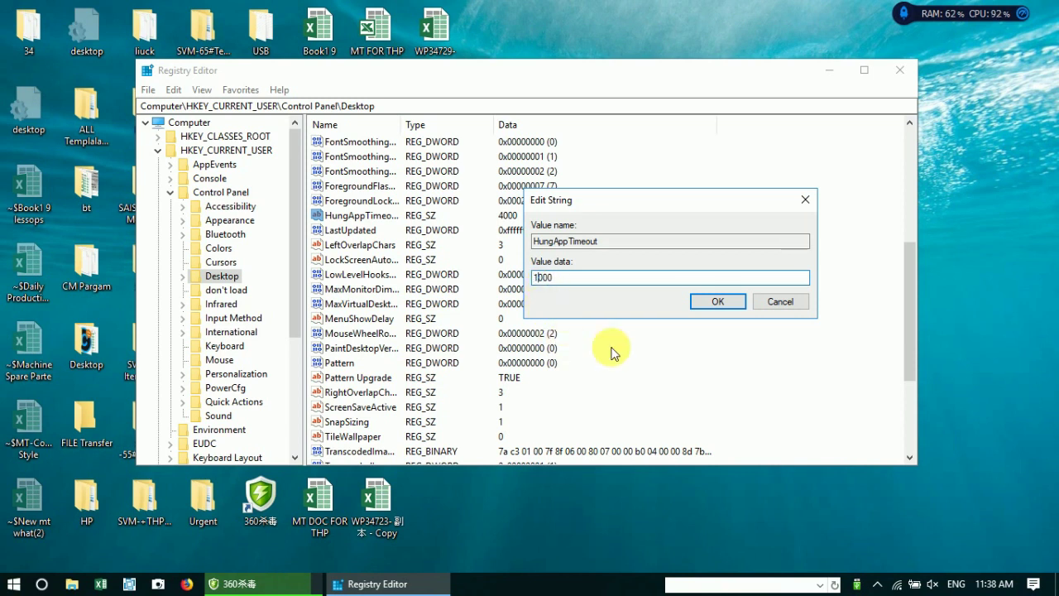
pyautogui.click(716, 302)
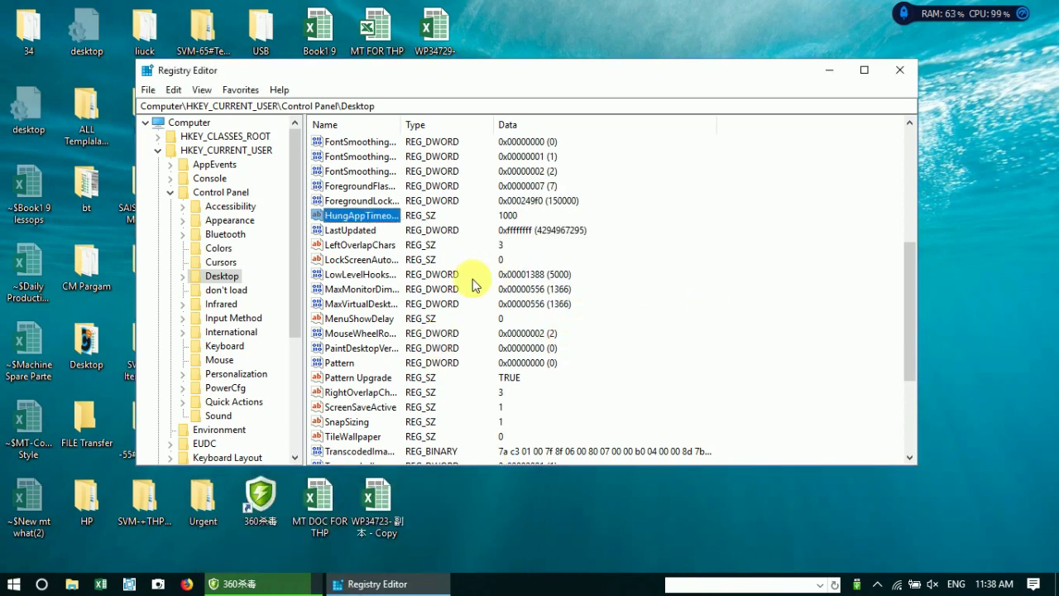
# Step: Collapse the Control Panel and HKEY_CURRENT_USER branches and expand HKEY_LOCAL_MACHINE
pyautogui.click(170, 192)
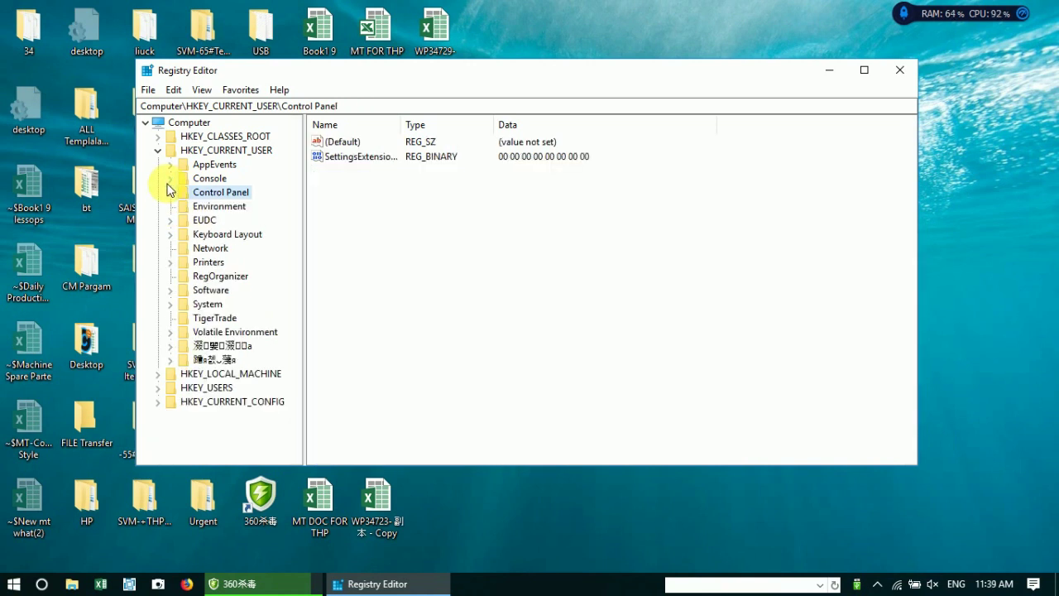
pyautogui.click(158, 151)
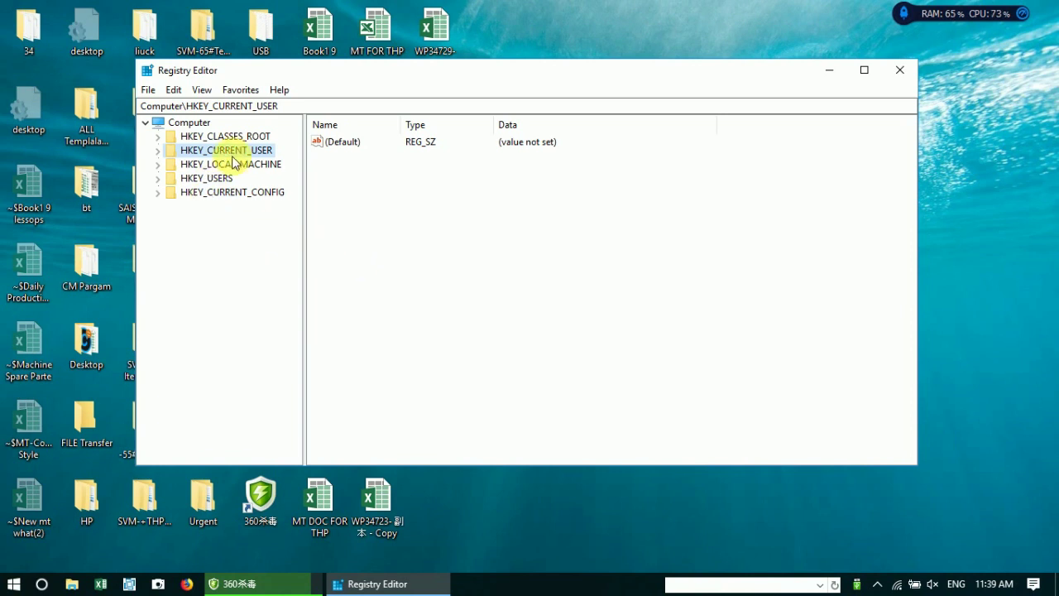
pyautogui.click(177, 165)
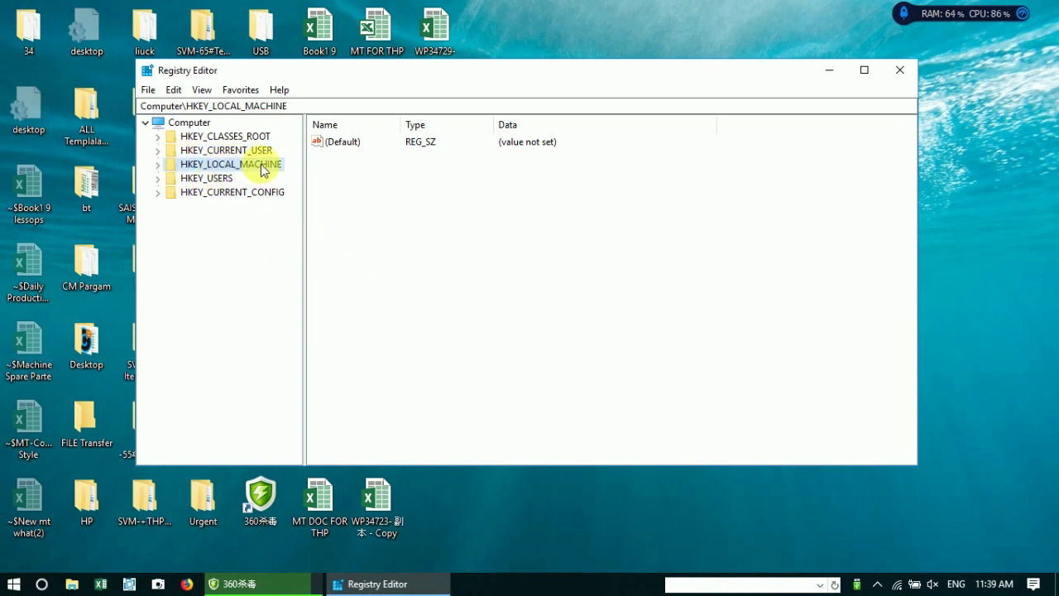
pyautogui.click(159, 165)
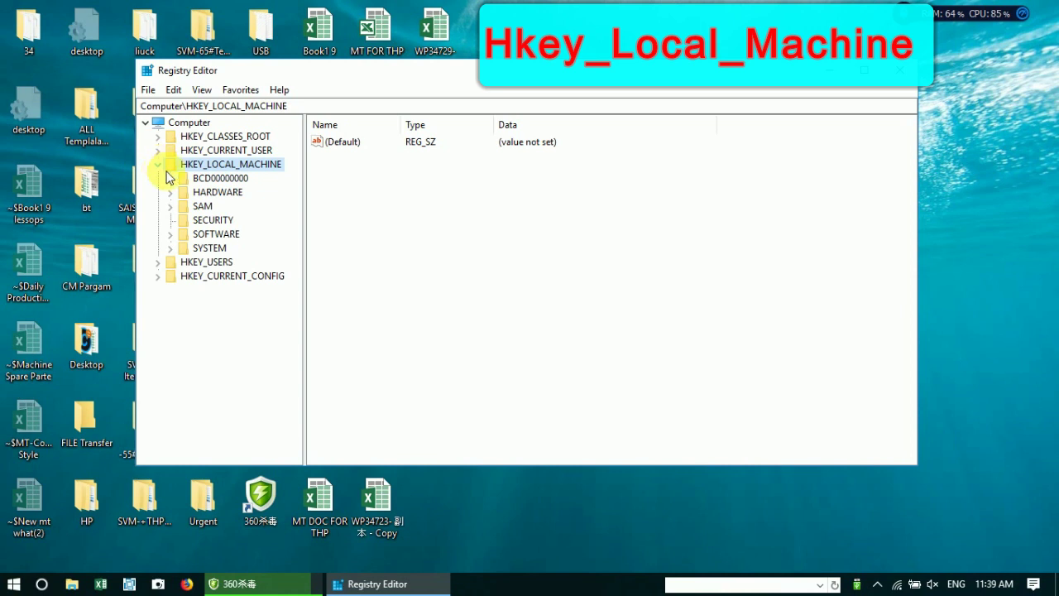
# Step: Open and expand SYSTEM\CurrentControlSet\Control under HKEY_LOCAL_MACHINE, widening the key tree to fit the names
pyautogui.click(210, 248)
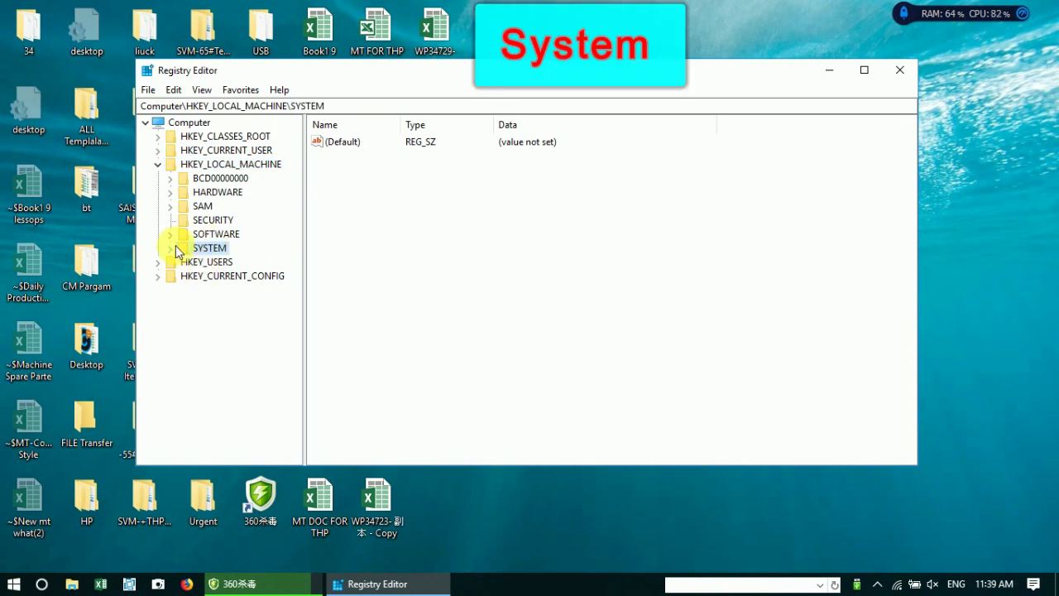
pyautogui.click(170, 249)
pyautogui.click(219, 250)
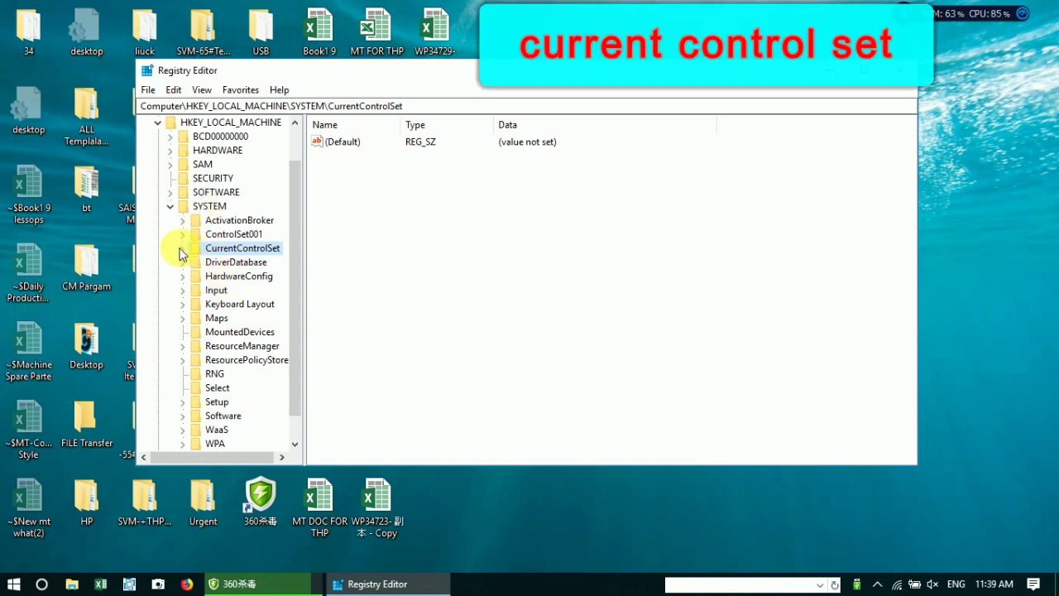
pyautogui.click(182, 248)
pyautogui.click(228, 262)
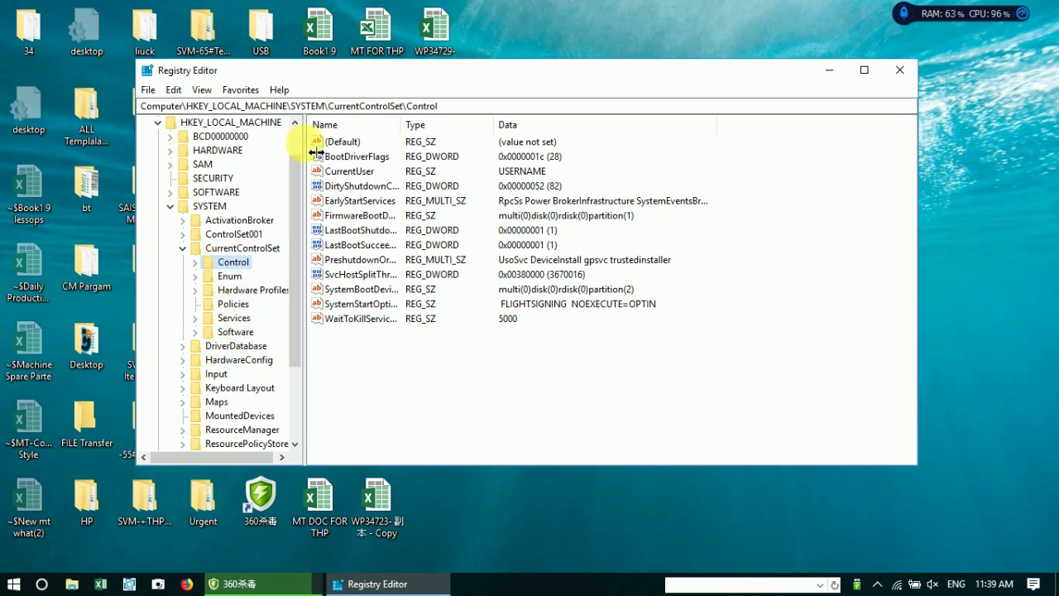
pyautogui.moveTo(303, 141); pyautogui.dragTo(367, 143)
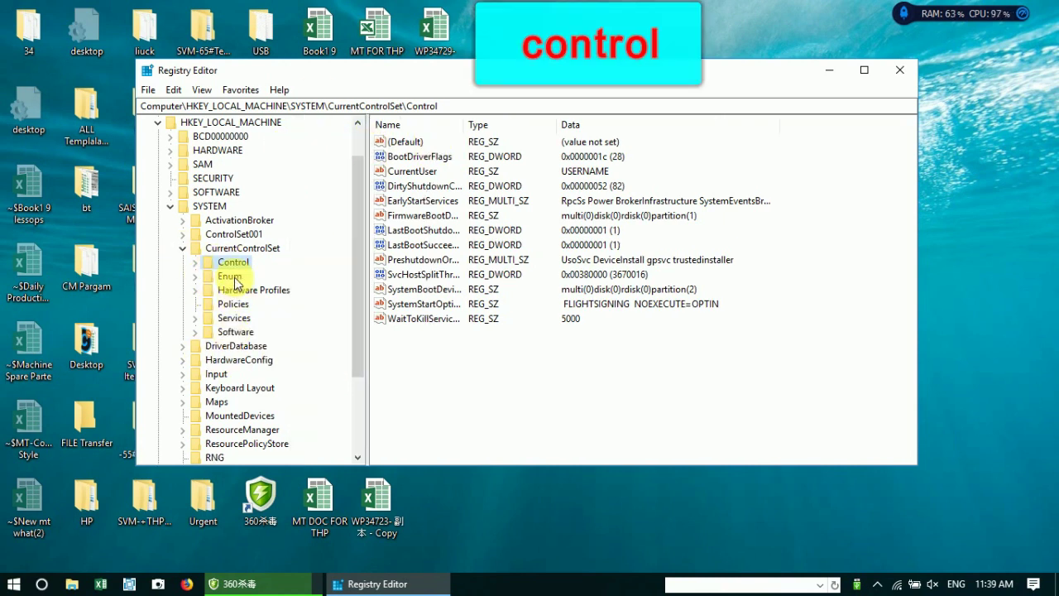
pyautogui.click(195, 262)
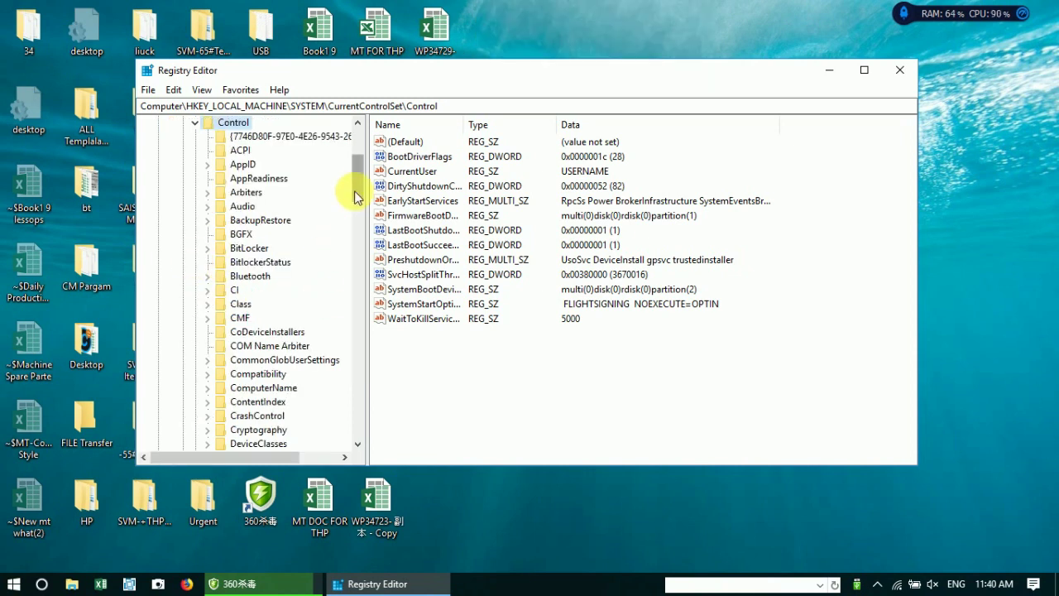
# Step: Expand the Session Manager key under Control and open its Memory Management subkey
pyautogui.click(240, 402)
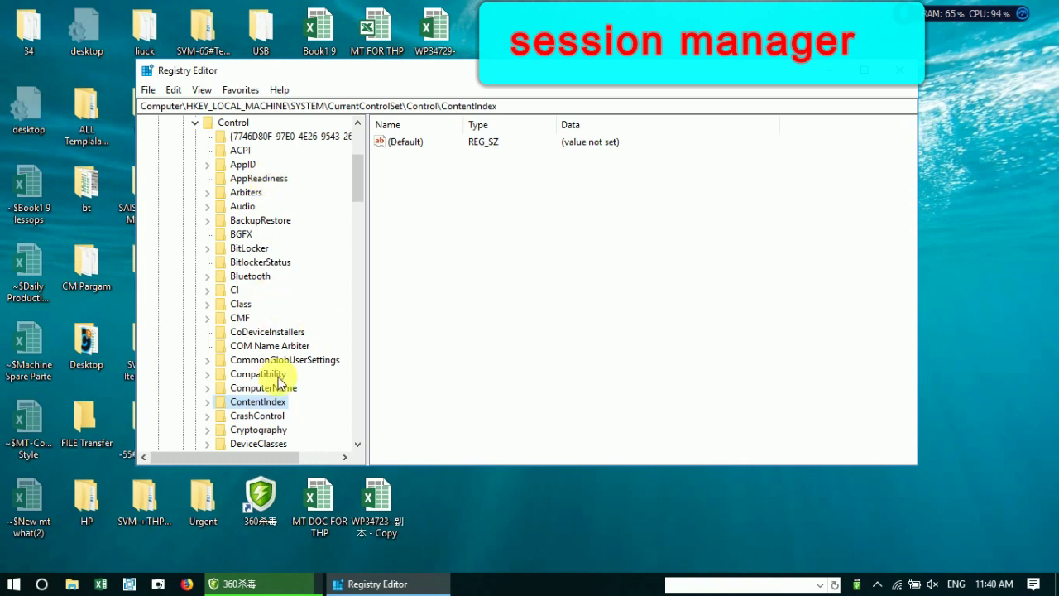
pyautogui.moveTo(353, 186); pyautogui.dragTo(357, 222)
pyautogui.scroll(-1, 358, 227)
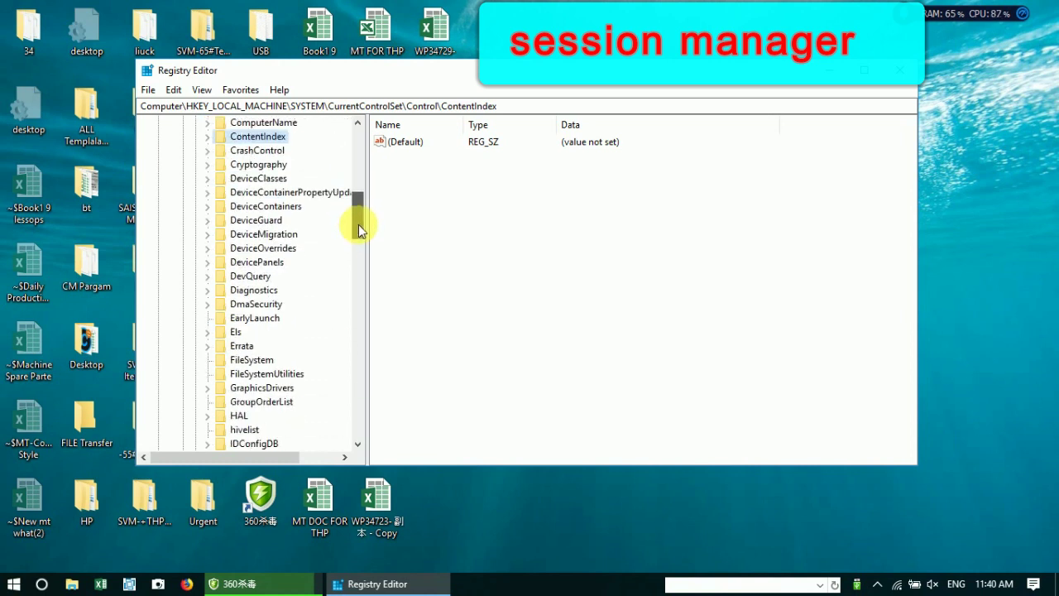
pyautogui.moveTo(358, 224); pyautogui.dragTo(371, 339)
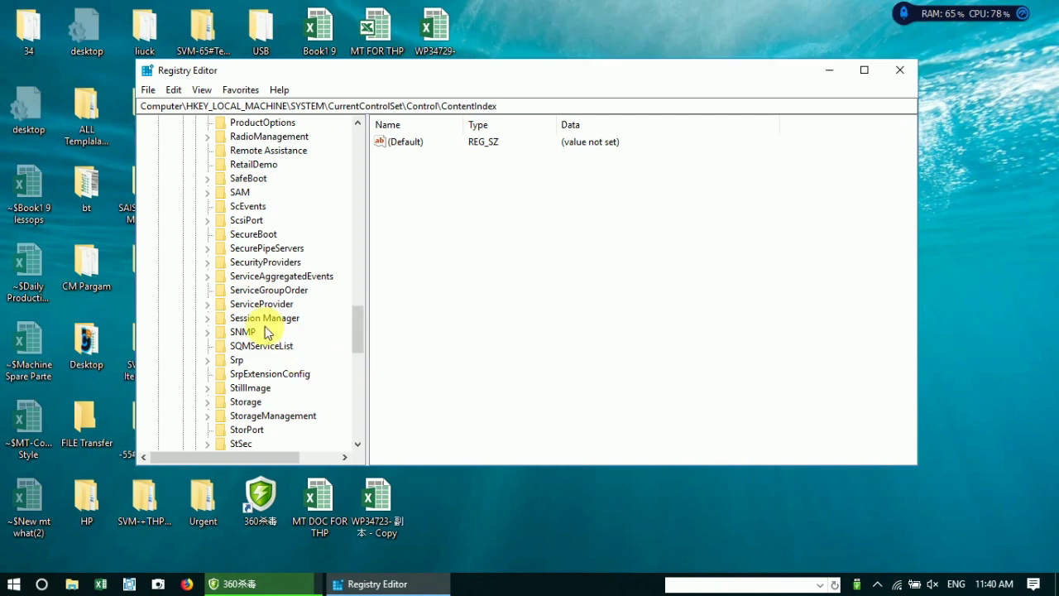
pyautogui.click(256, 317)
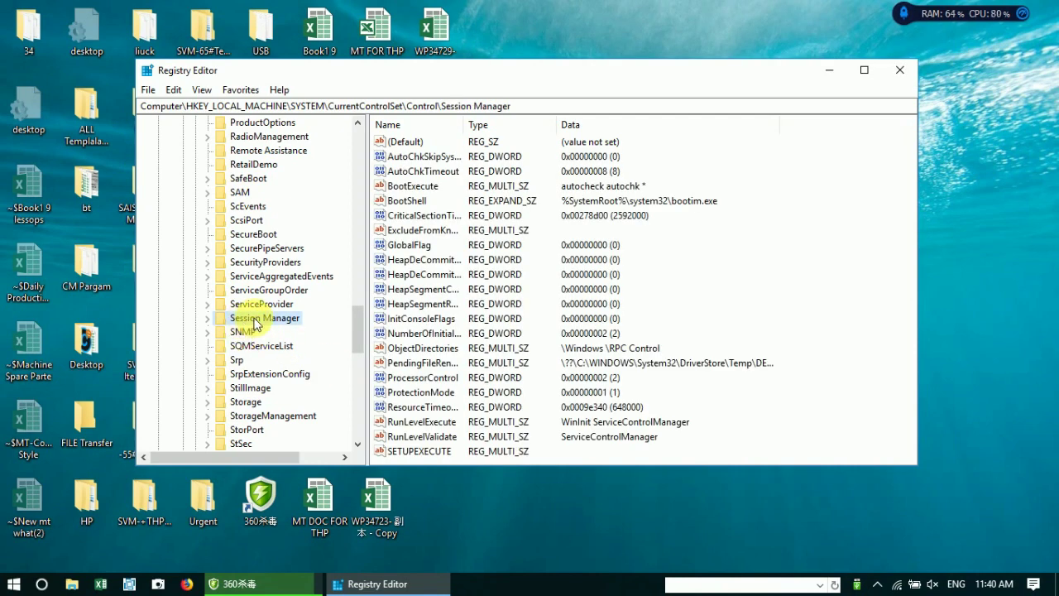
pyautogui.click(208, 319)
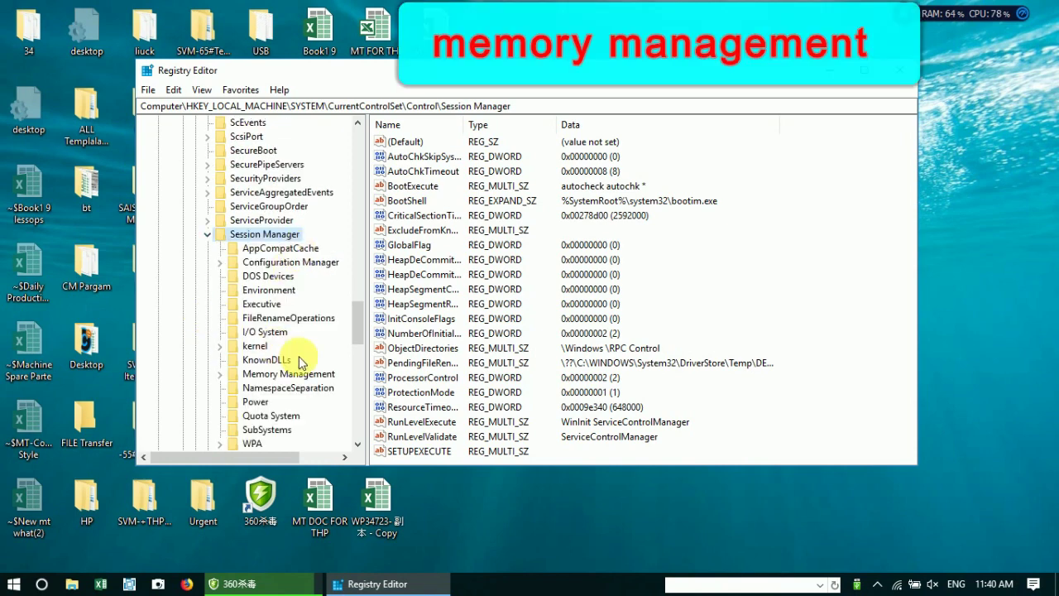
pyautogui.click(280, 373)
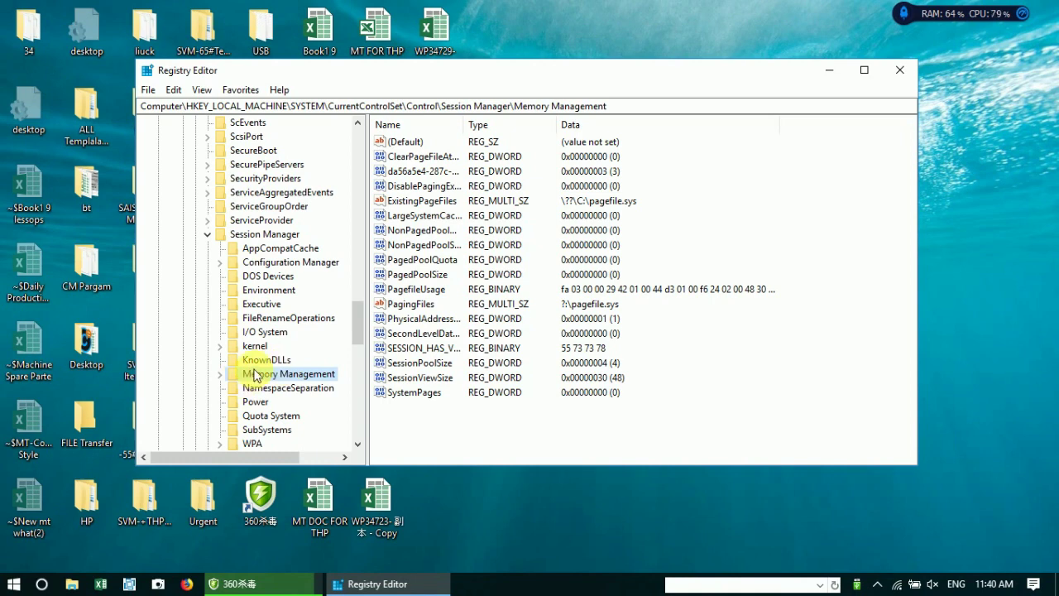
# Step: Set the ClearPageFileAtShutdown value of the Memory Management key to 0 with hexadecimal base
pyautogui.click(452, 157)
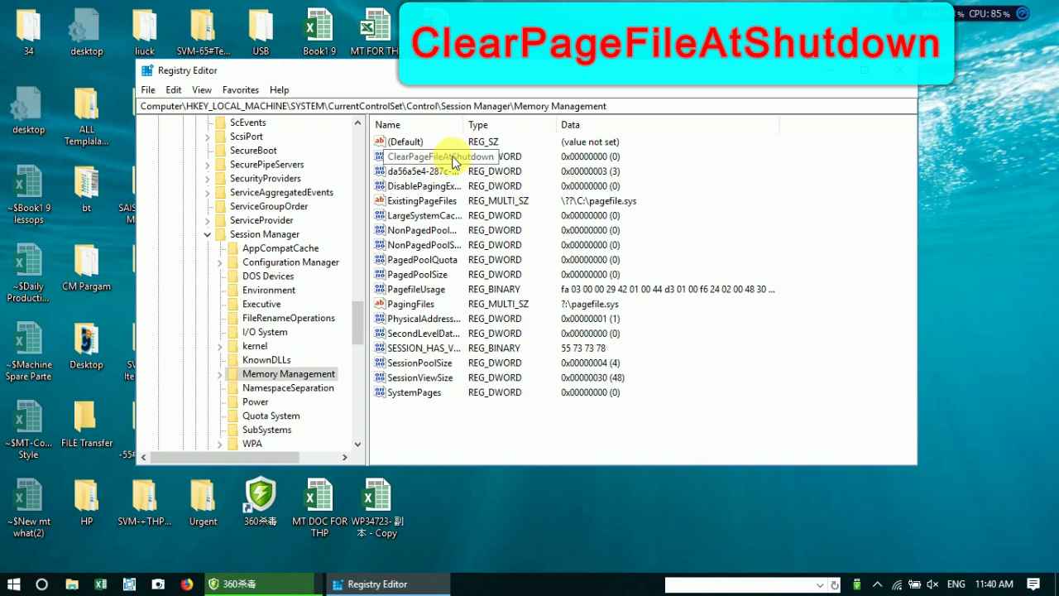
pyautogui.doubleClick(453, 157)
pyautogui.moveTo(273, 141); pyautogui.dragTo(387, 142)
pyautogui.click(323, 219)
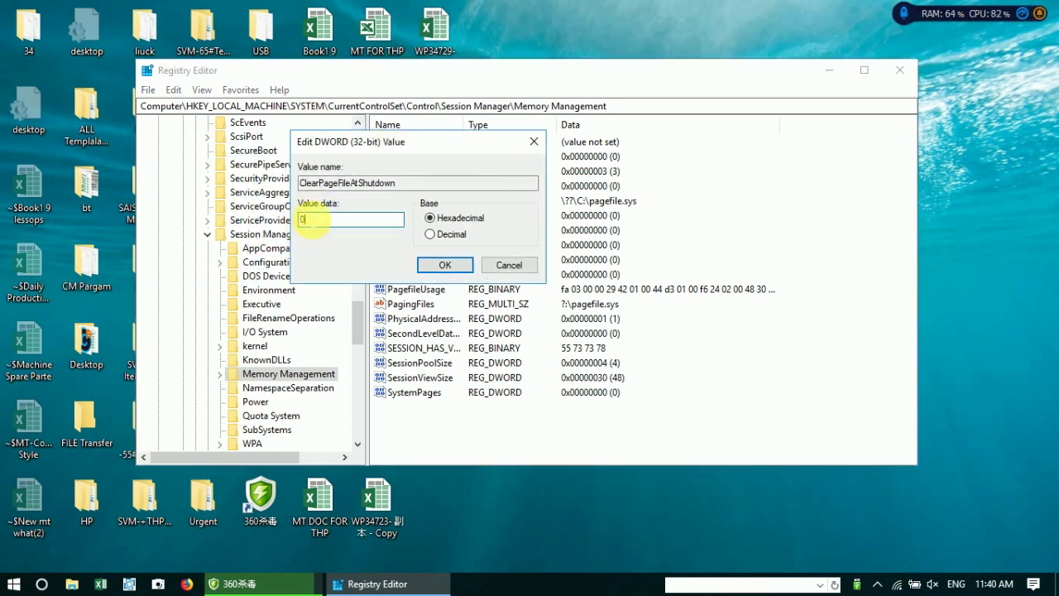
pyautogui.click(444, 265)
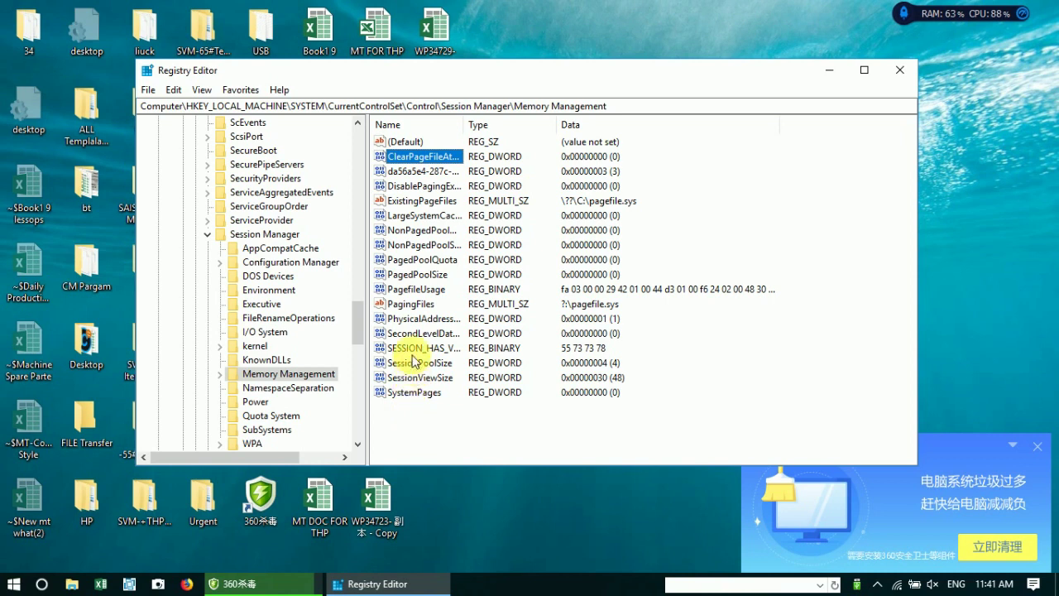
pyautogui.click(419, 274)
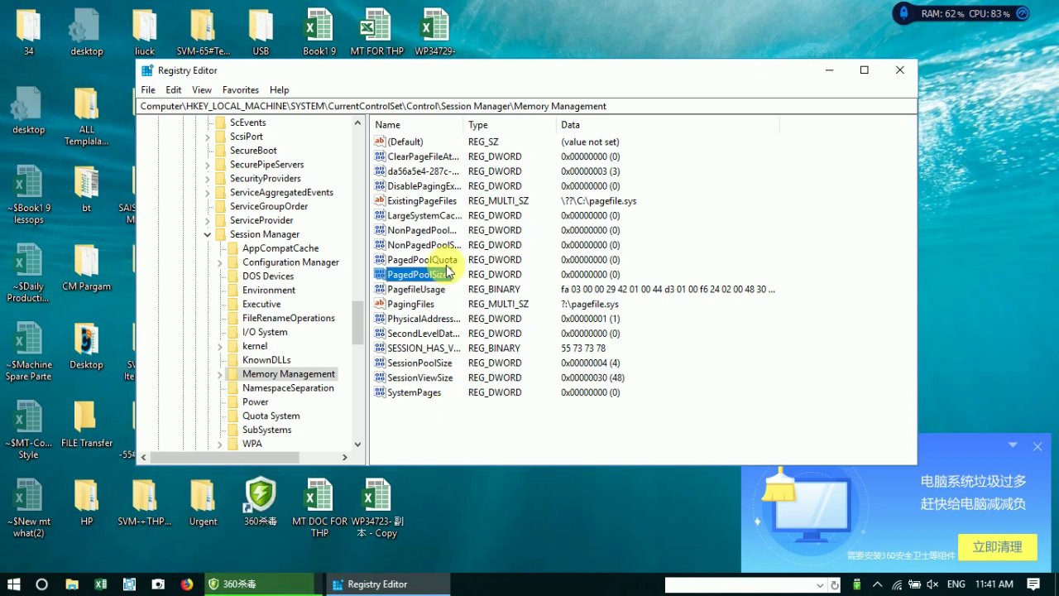
pyautogui.click(282, 380)
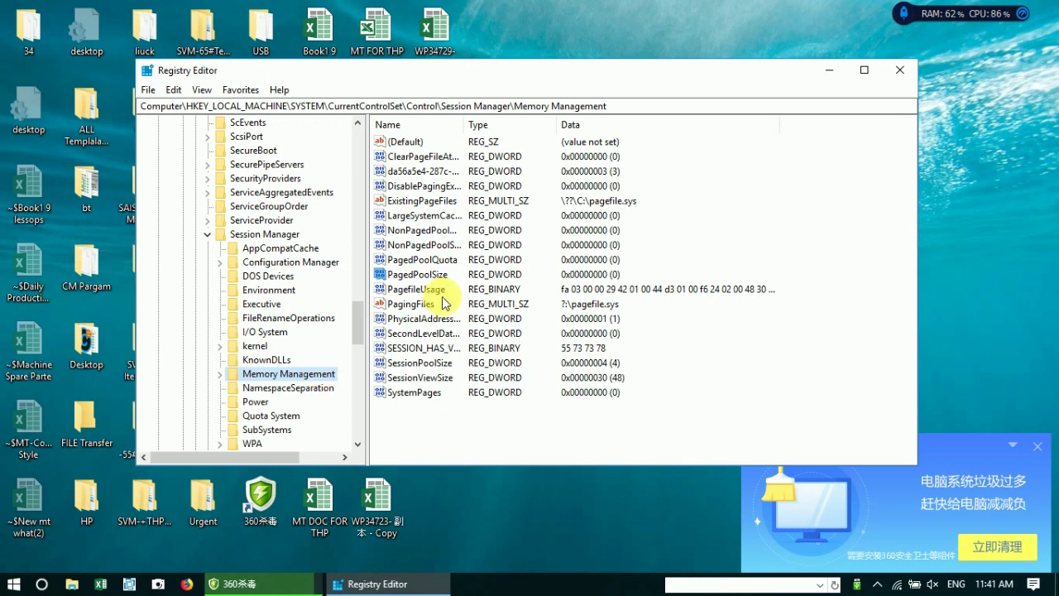
pyautogui.press('Tab')
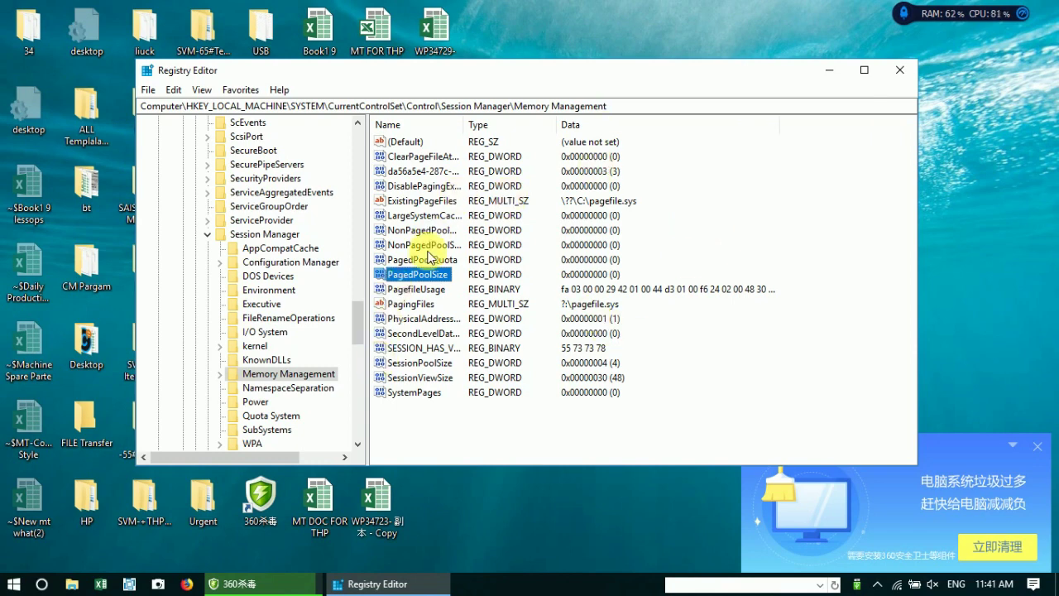
# Step: Collapse the Session Manager, Control, CurrentControlSet, SYSTEM and HKEY_LOCAL_MACHINE branches and close the Registry Editor
pyautogui.scroll(-6, 356, 355)
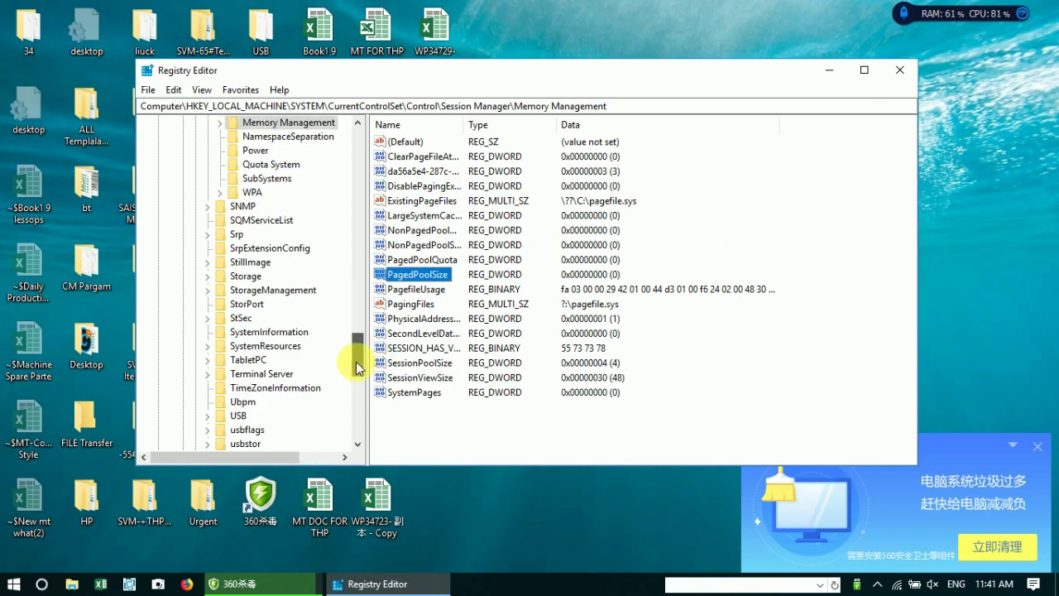
pyautogui.moveTo(356, 344); pyautogui.dragTo(364, 263)
pyautogui.scroll(-14, 360, 252)
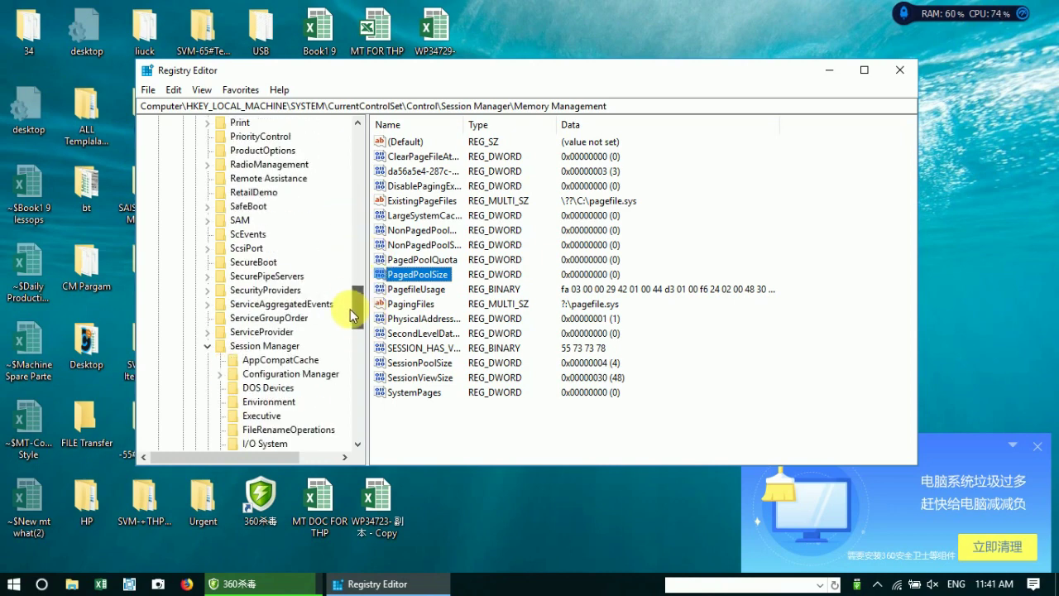
pyautogui.click(206, 208)
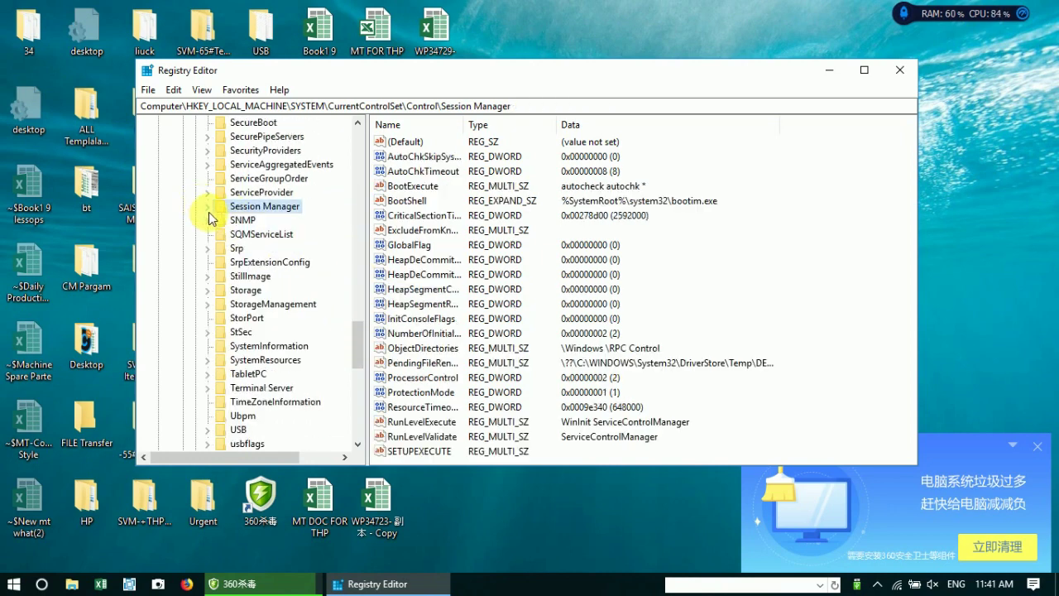
pyautogui.moveTo(356, 351); pyautogui.dragTo(397, 148)
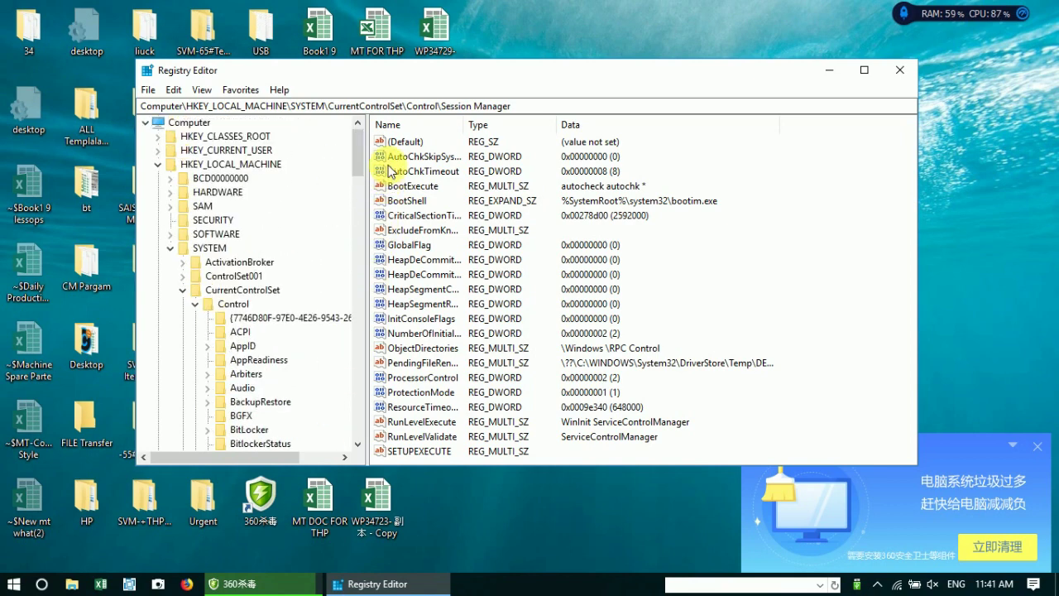
pyautogui.click(196, 305)
pyautogui.click(182, 291)
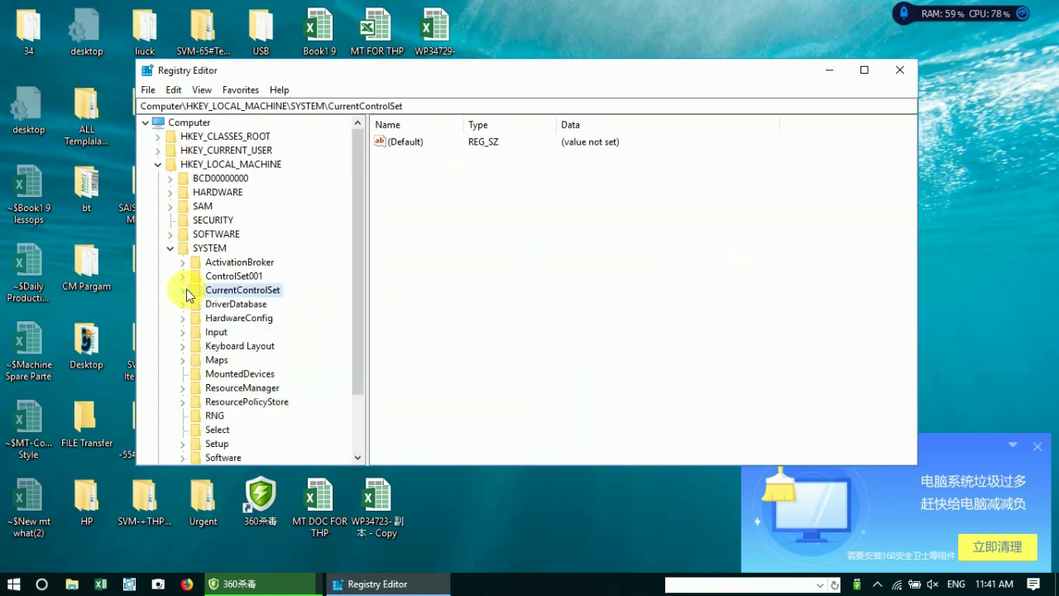
pyautogui.click(170, 248)
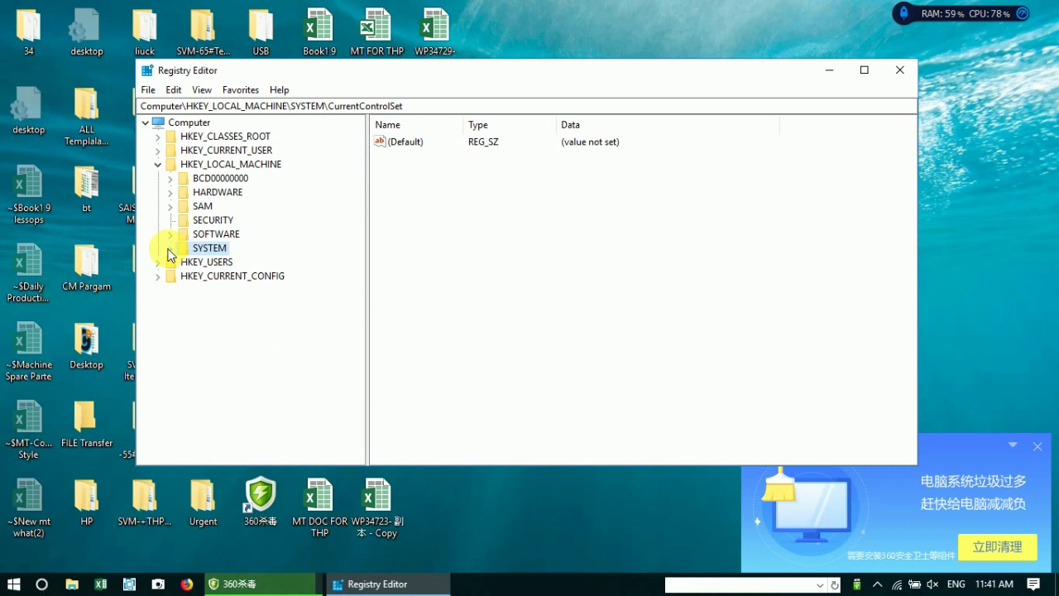
pyautogui.click(156, 165)
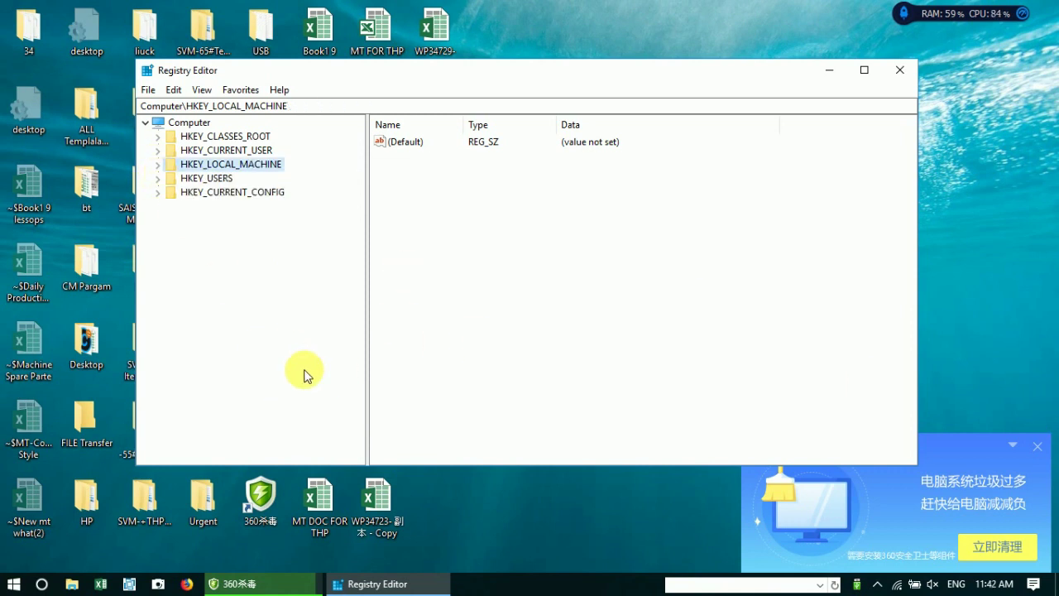
pyautogui.click(899, 69)
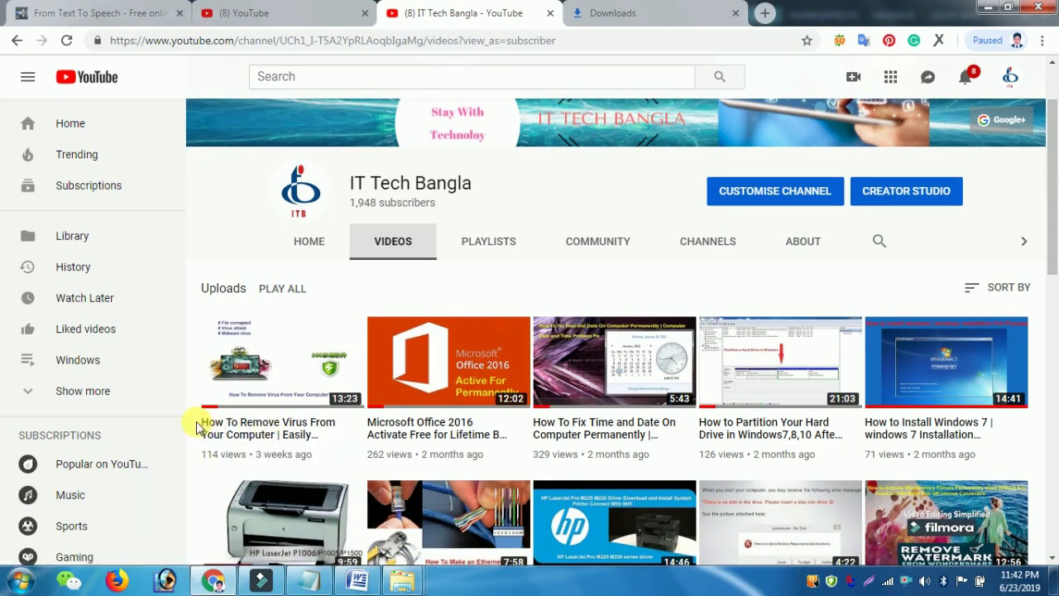
pyautogui.moveTo(199, 426); pyautogui.dragTo(326, 443)
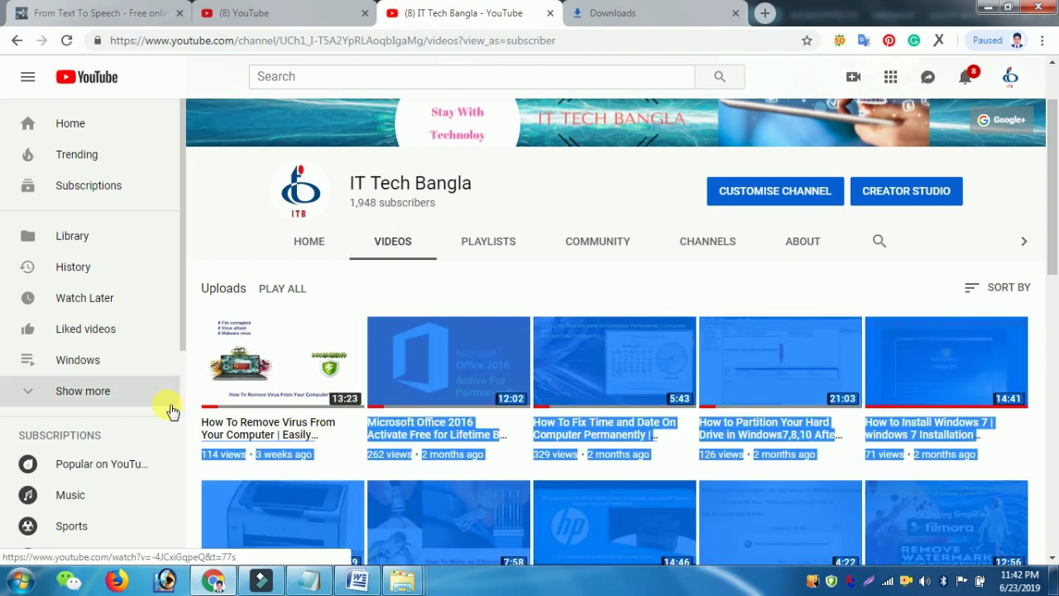
pyautogui.click(186, 431)
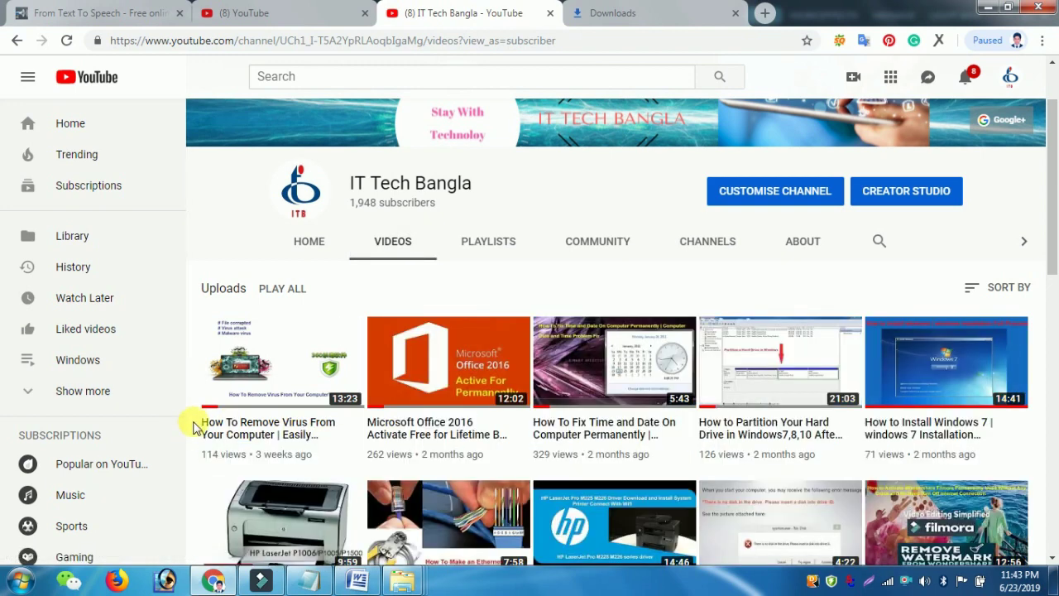
pyautogui.moveTo(204, 419); pyautogui.dragTo(267, 435)
pyautogui.click(194, 423)
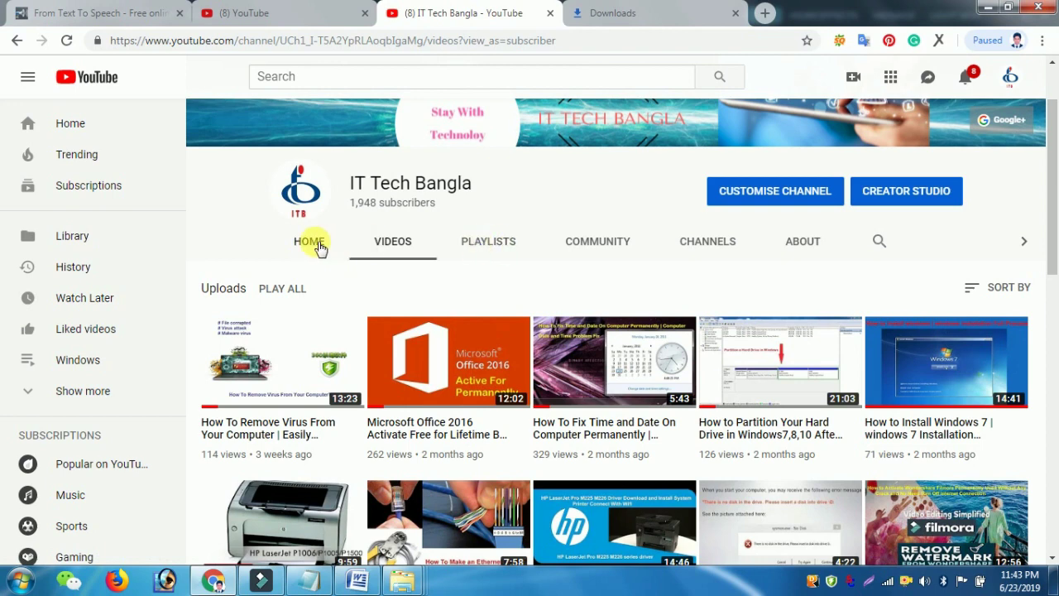
# Step: View the Home page of the IT Tech Bangla channel on YouTube
pyautogui.click(315, 246)
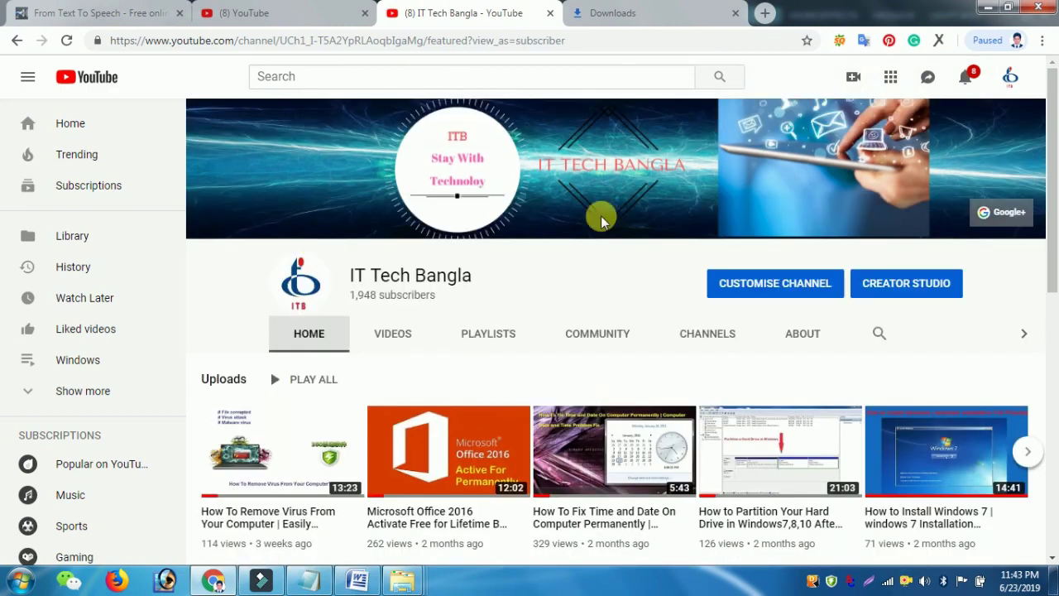
pyautogui.moveTo(1055, 186); pyautogui.dragTo(1042, 217)
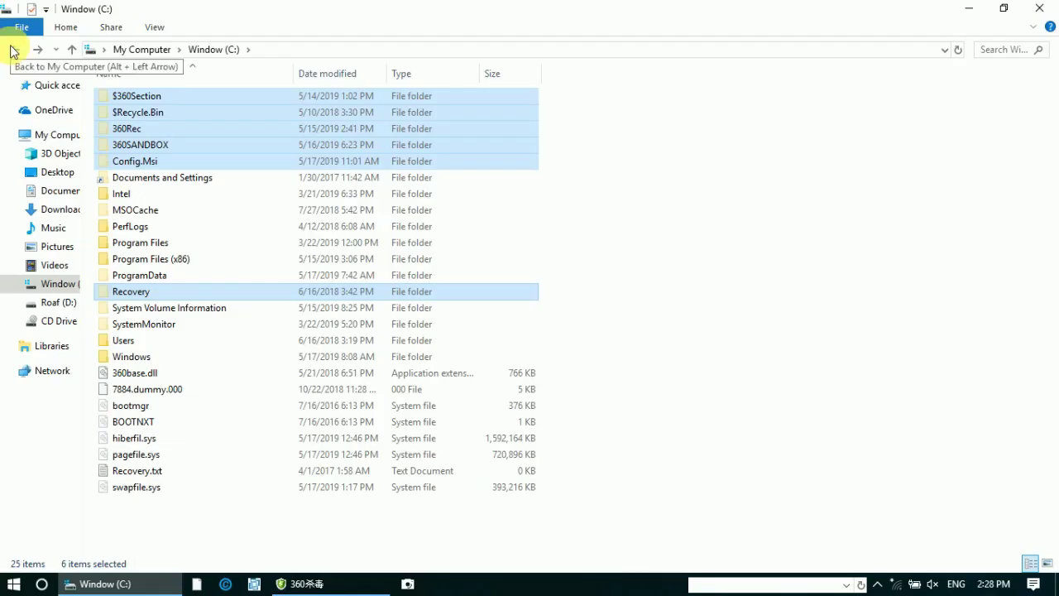
pyautogui.click(14, 47)
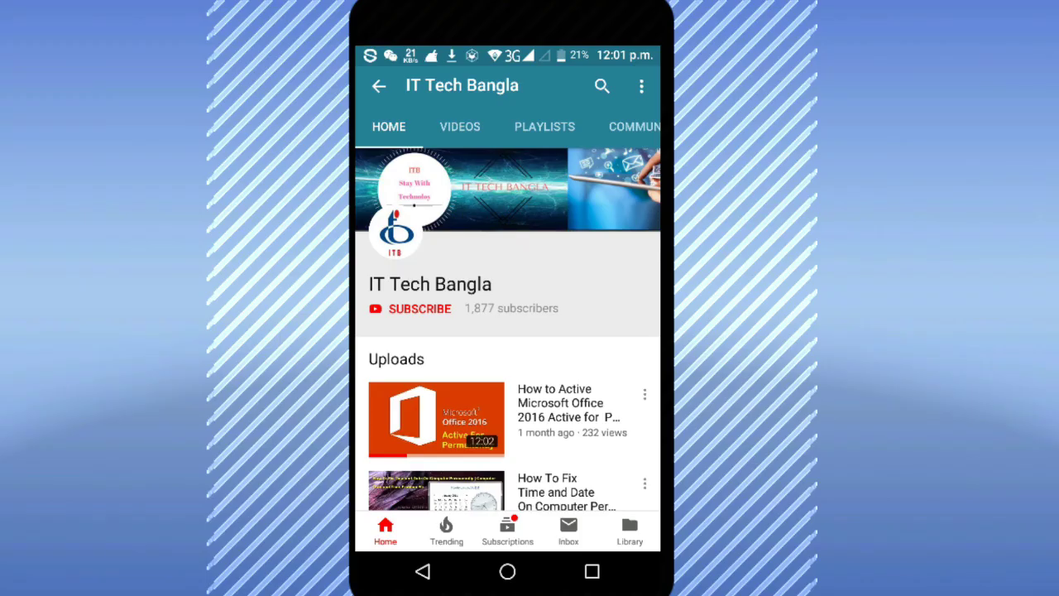